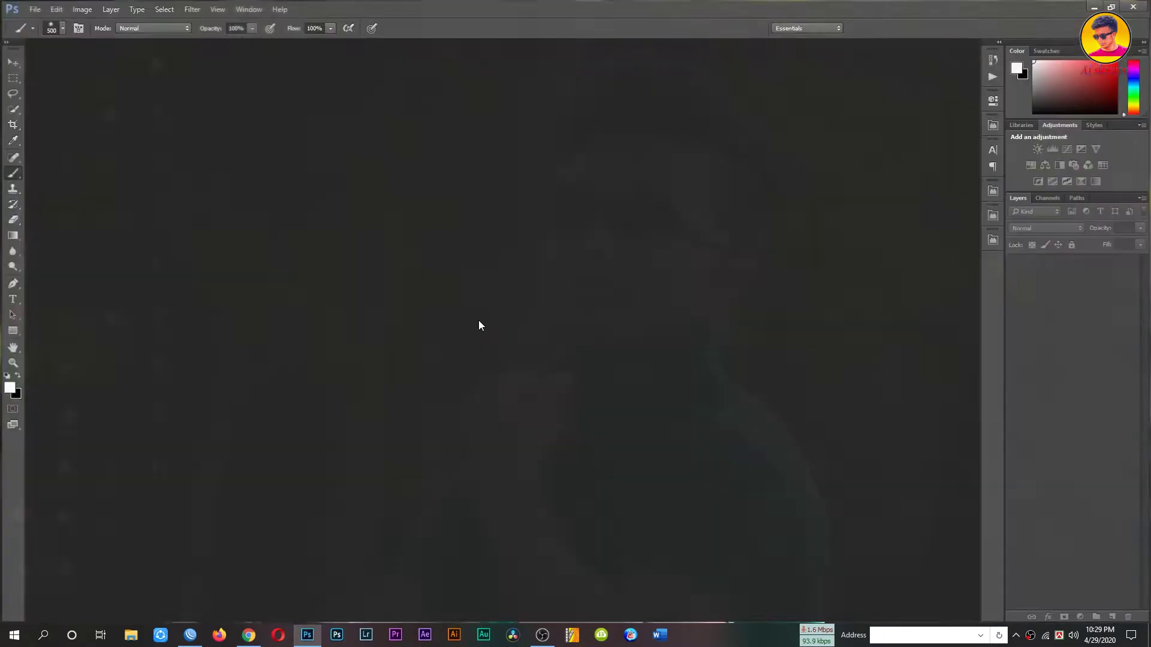
Open the grass portrait from the Desktop and duplicate its Background layer
key("ctrl+o")
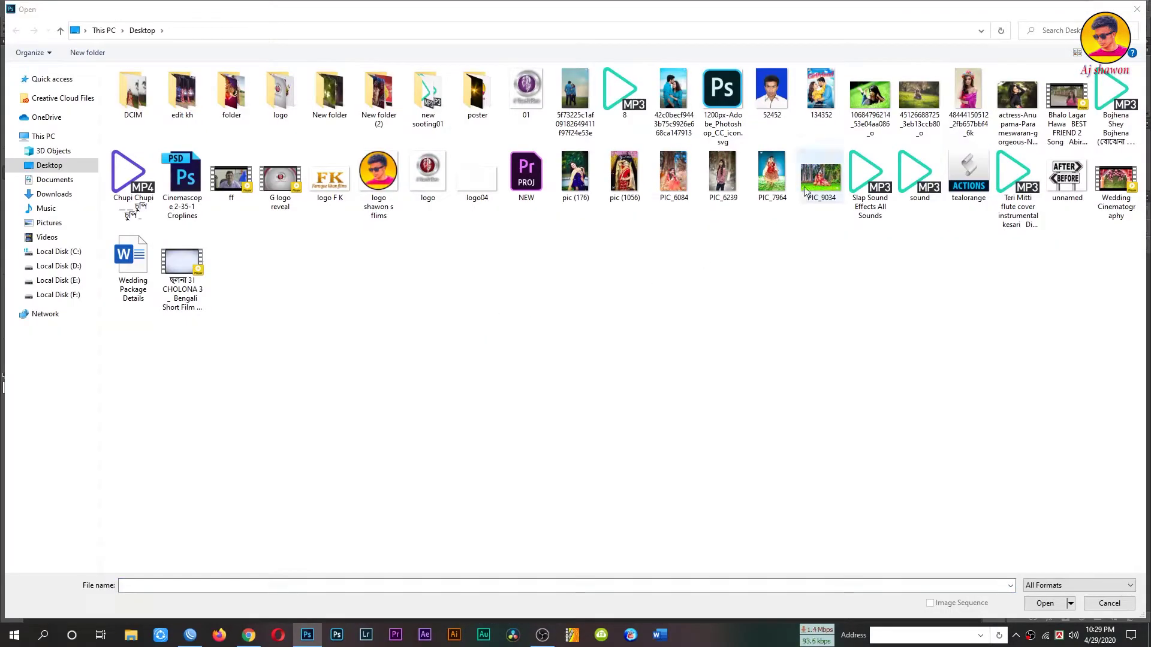
double_click(878, 91)
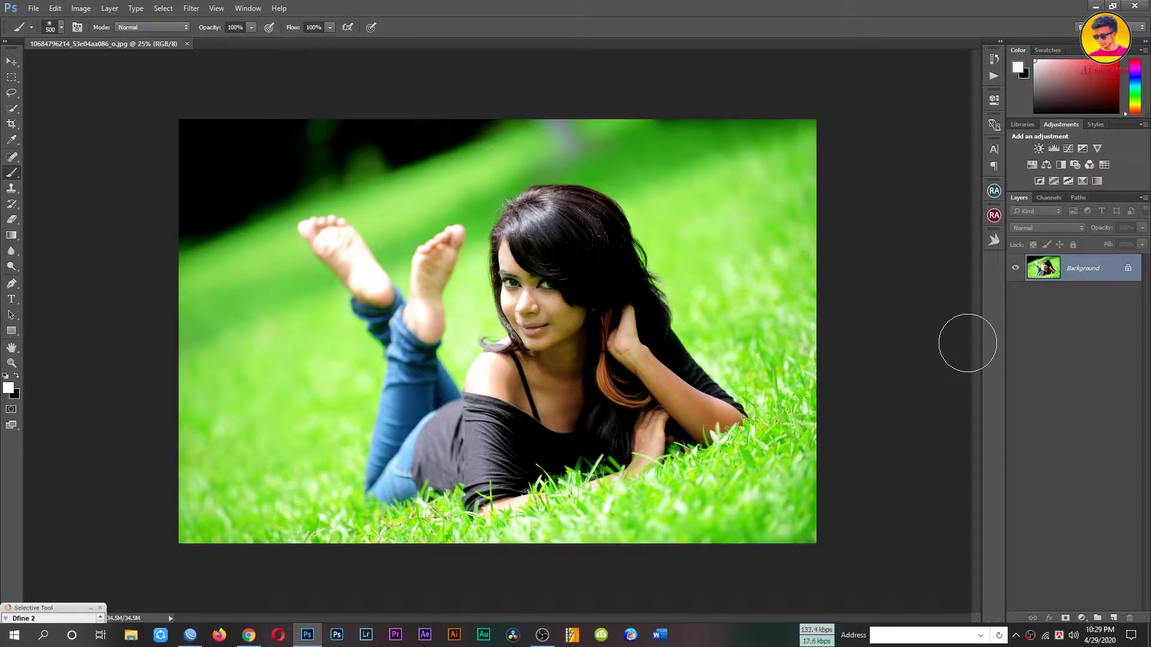
left_click_drag(1082, 268, 1114, 619)
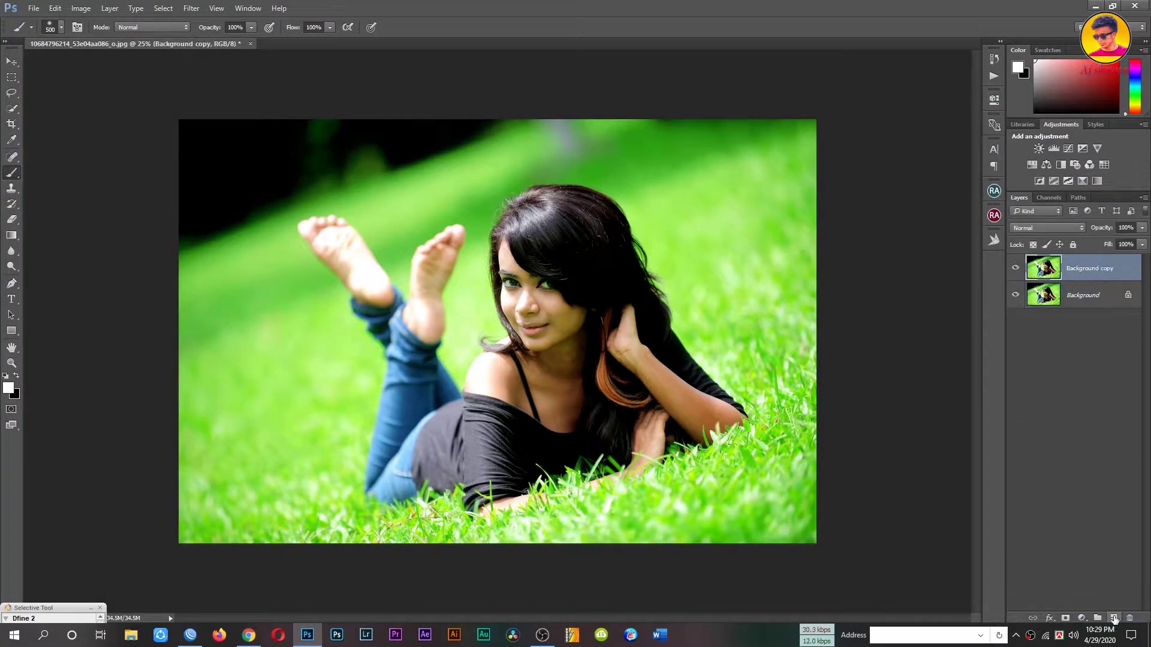
Open the copy in the Camera Raw Filter and raise Shadows to +26
left_click(190, 9)
left_click(217, 78)
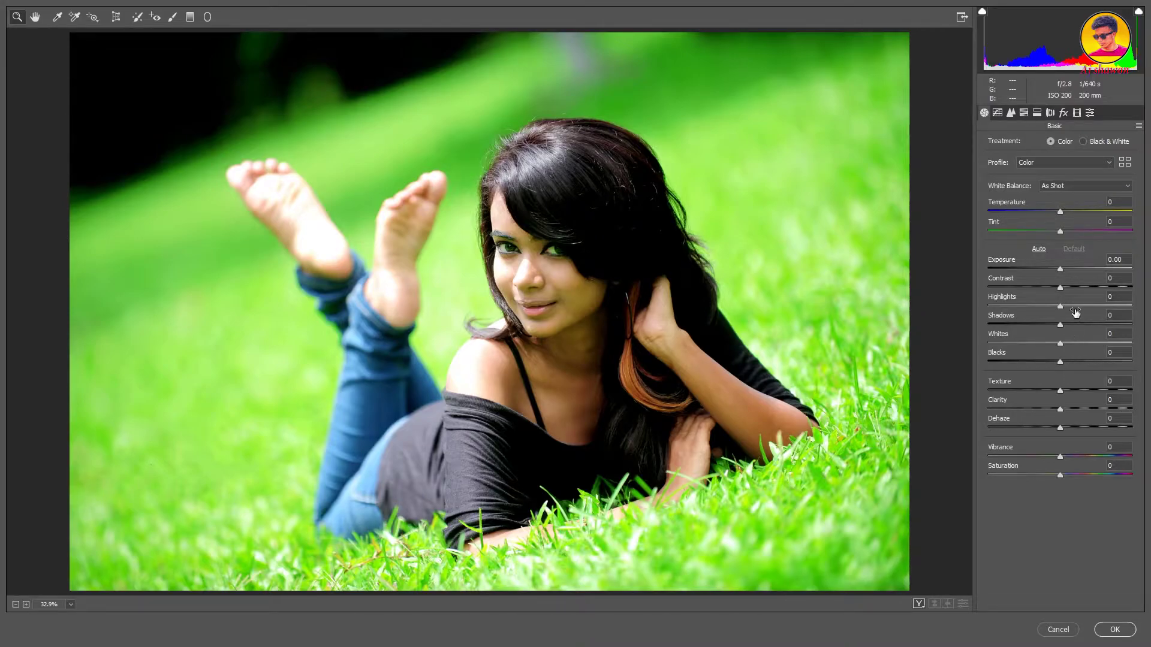
left_click_drag(1060, 325, 1078, 325)
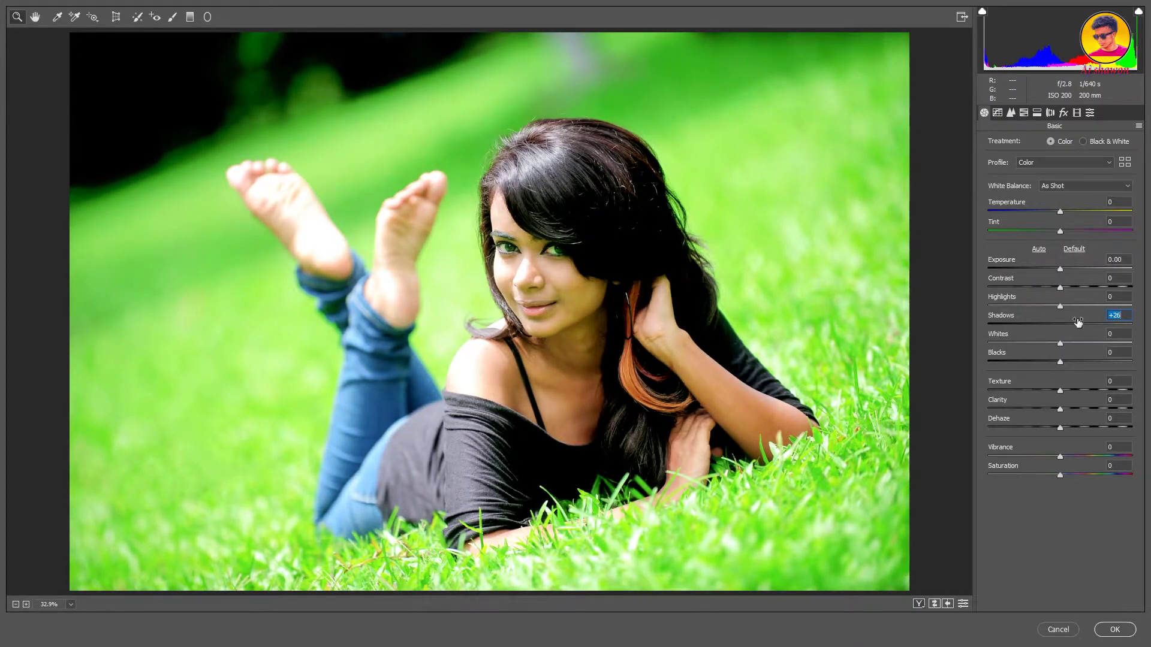
Lift the tone curve's black point and add a midtone point for gentle contrast
left_click(997, 113)
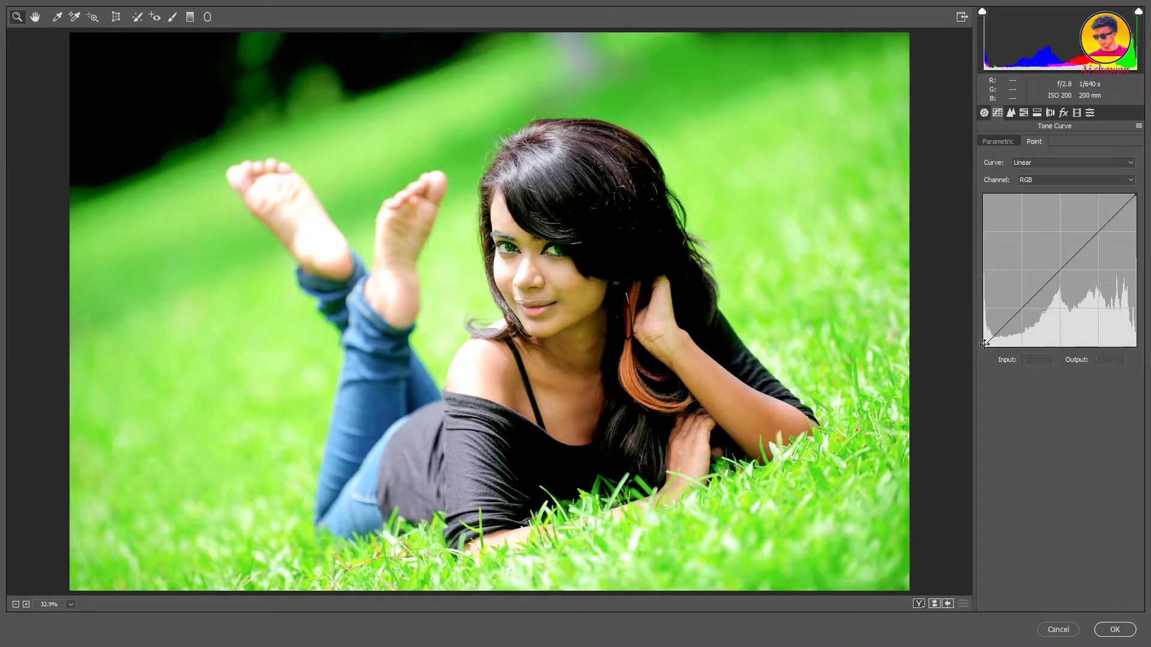
left_click_drag(984, 346, 1009, 324)
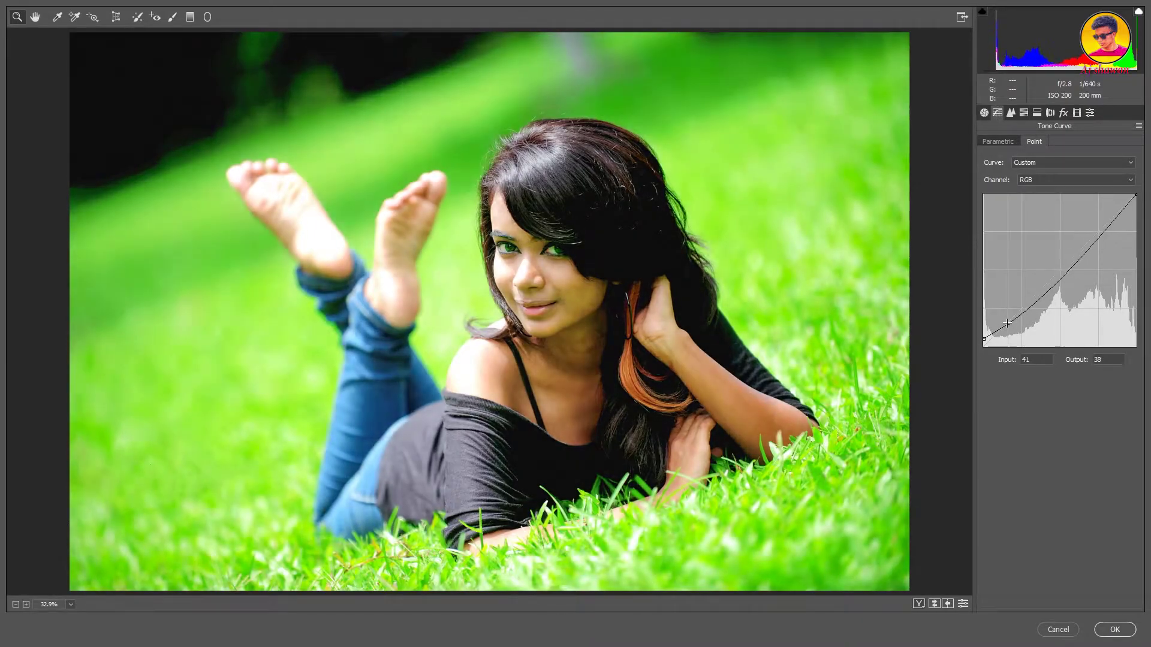
left_click_drag(1067, 271, 1067, 266)
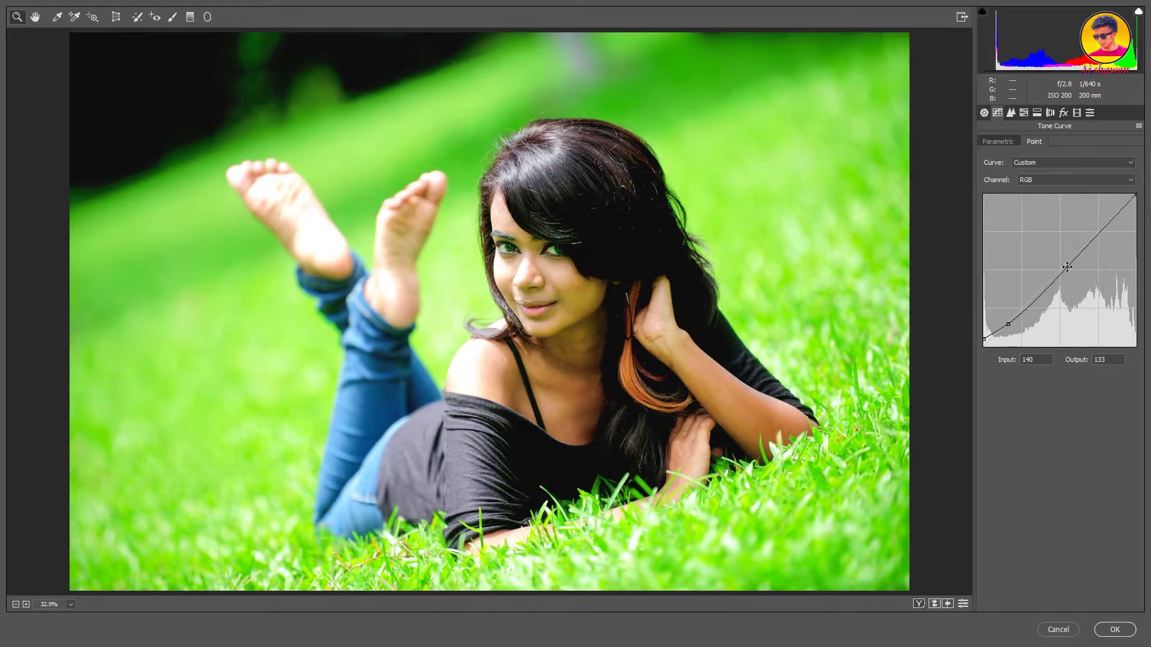
left_click(1025, 113)
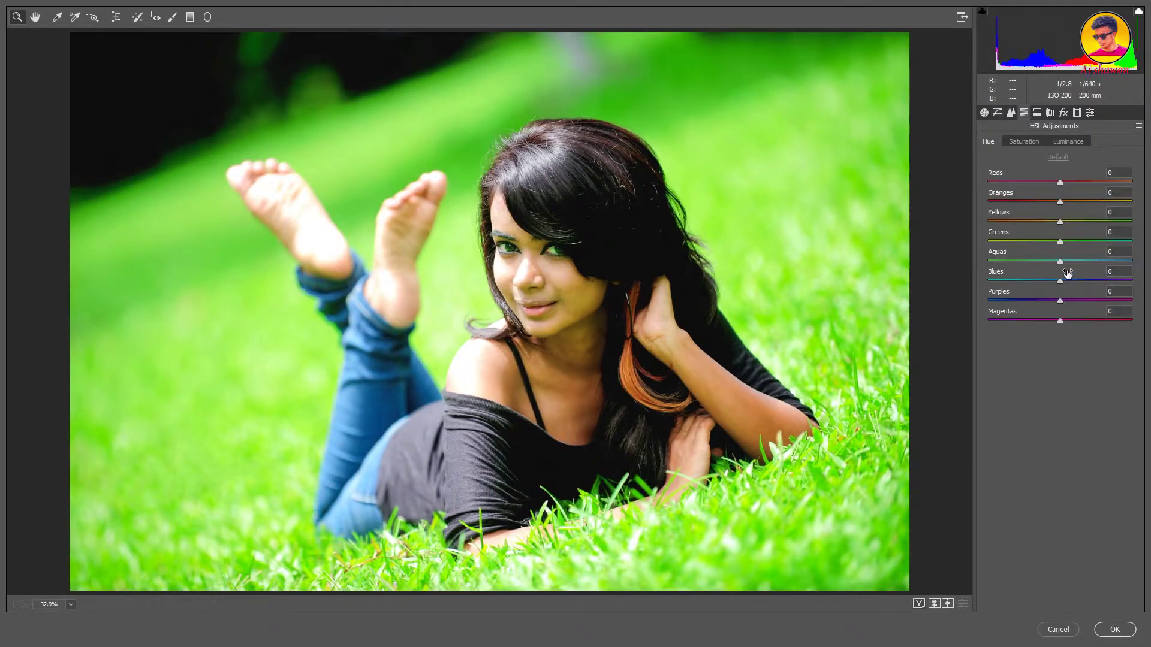
Raise the Oranges luminance to +44 to brighten the skin tones
left_click_drag(1060, 202, 1074, 201)
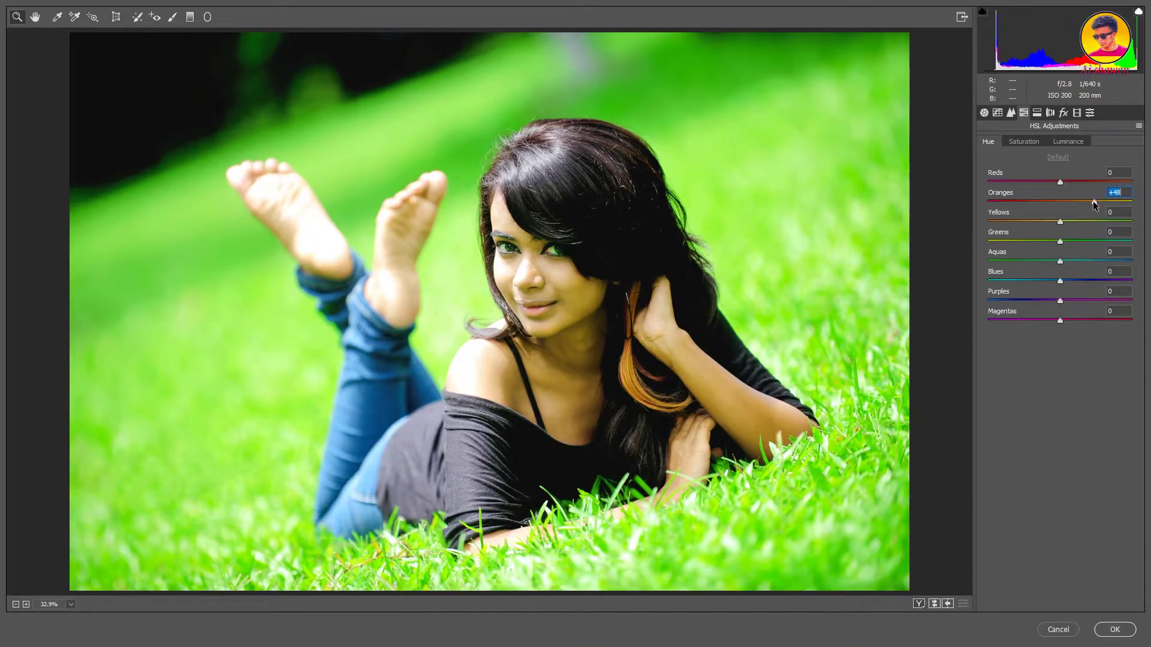
left_click(1068, 142)
left_click_drag(1060, 203, 1092, 203)
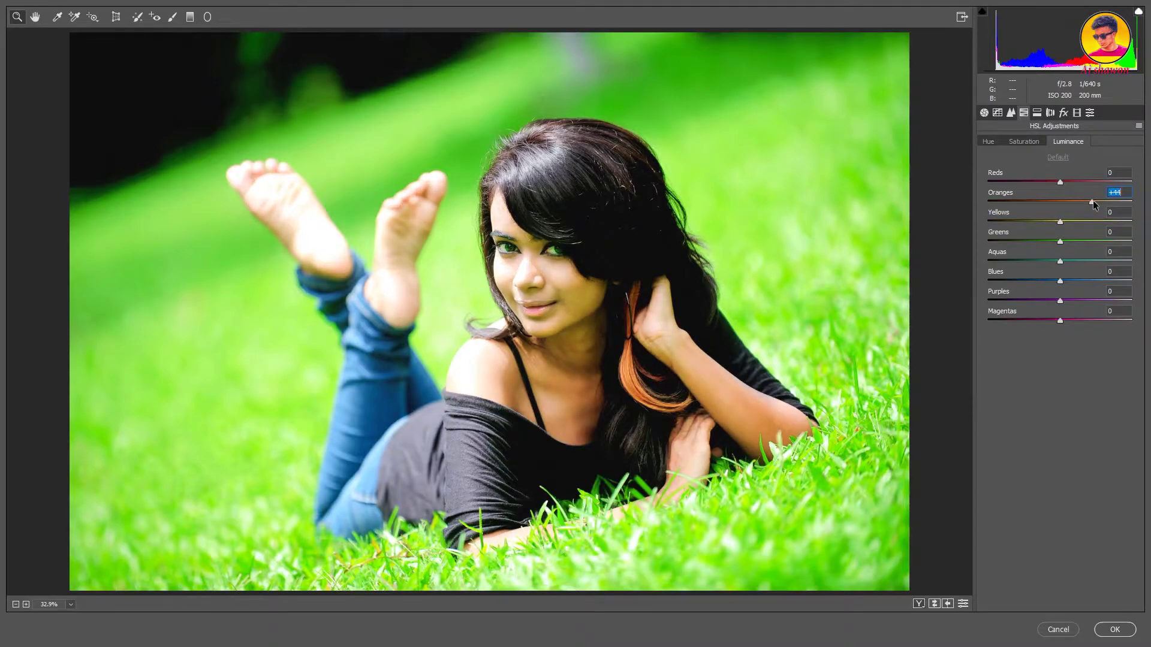
Shift hues: Blues -62 toward teal, Yellows -100, and Aquas +100
left_click(988, 142)
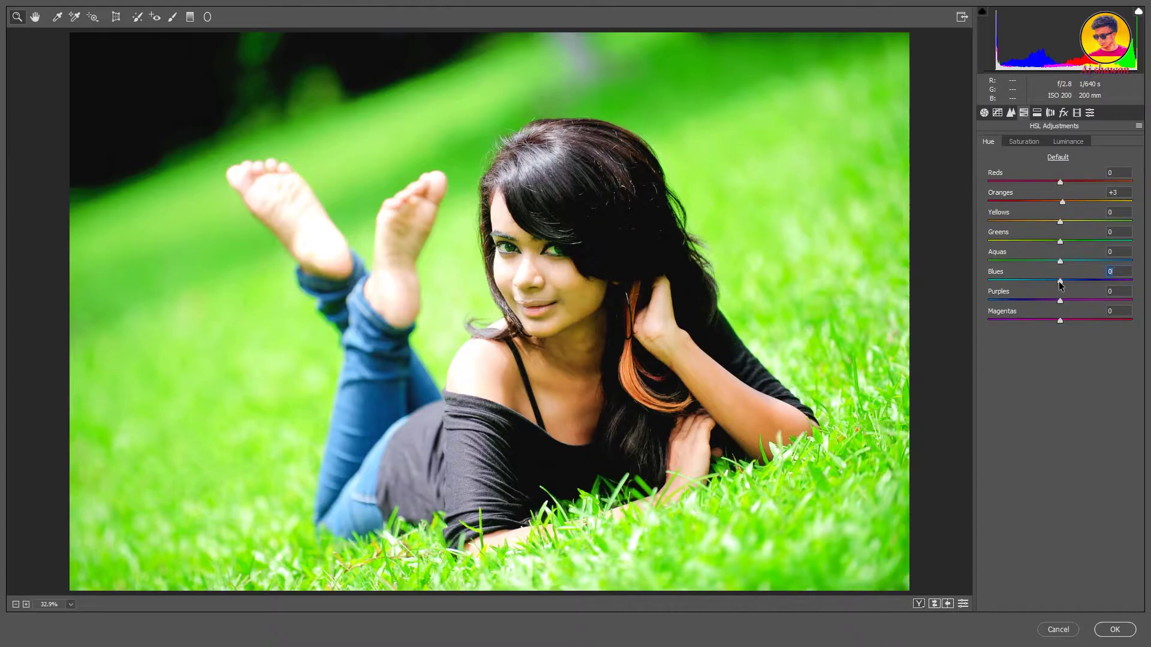
mouse_move(1059, 281)
left_mouse_down()
mouse_move(1016, 280)
mouse_move(1109, 261)
left_mouse_up()
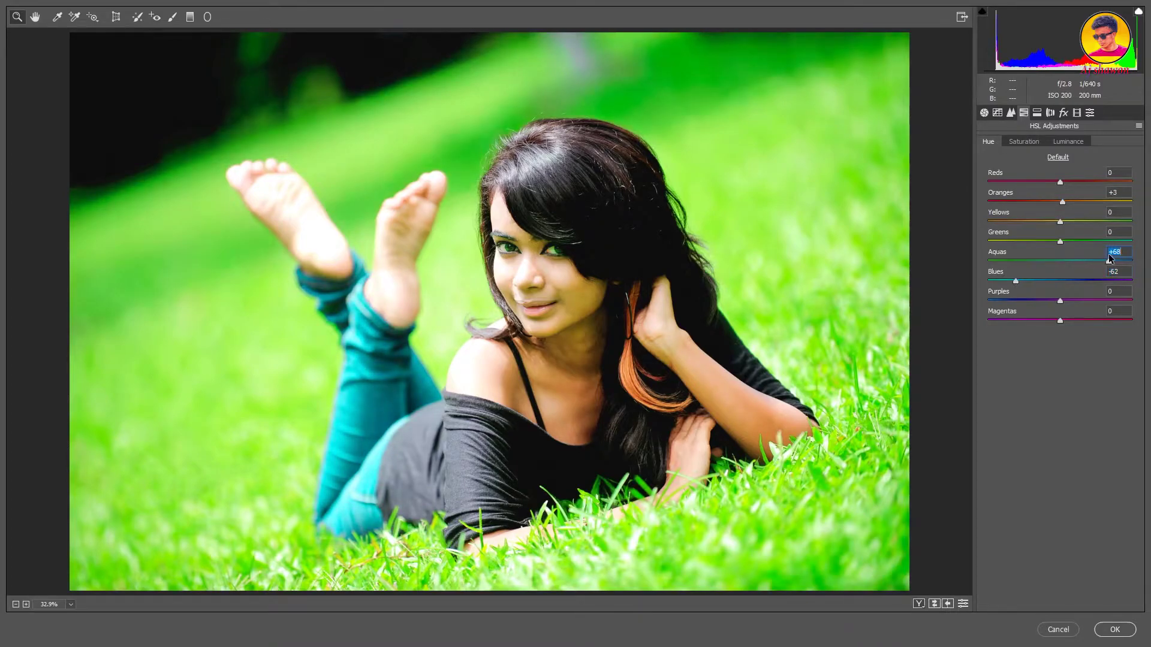
left_click_drag(1060, 221, 959, 221)
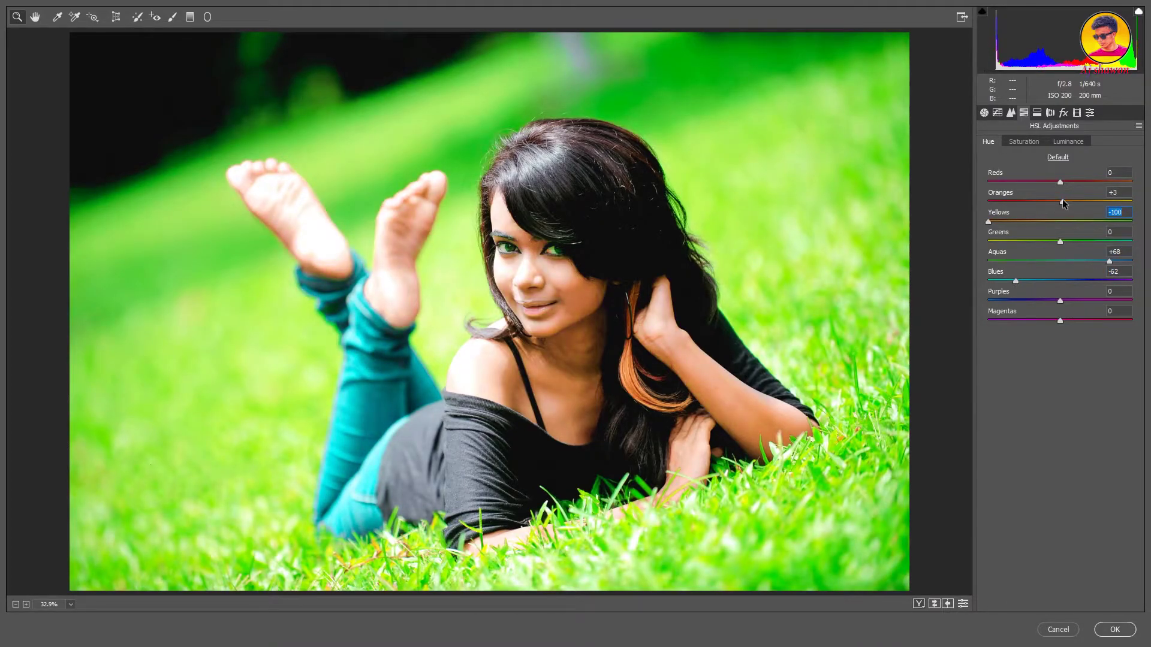
left_click_drag(1110, 261, 1133, 261)
Reset the Oranges hue to 0 and set Greens hue to -100 so the grass turns yellow
left_click_drag(1063, 201, 1100, 201)
double_click(1100, 202)
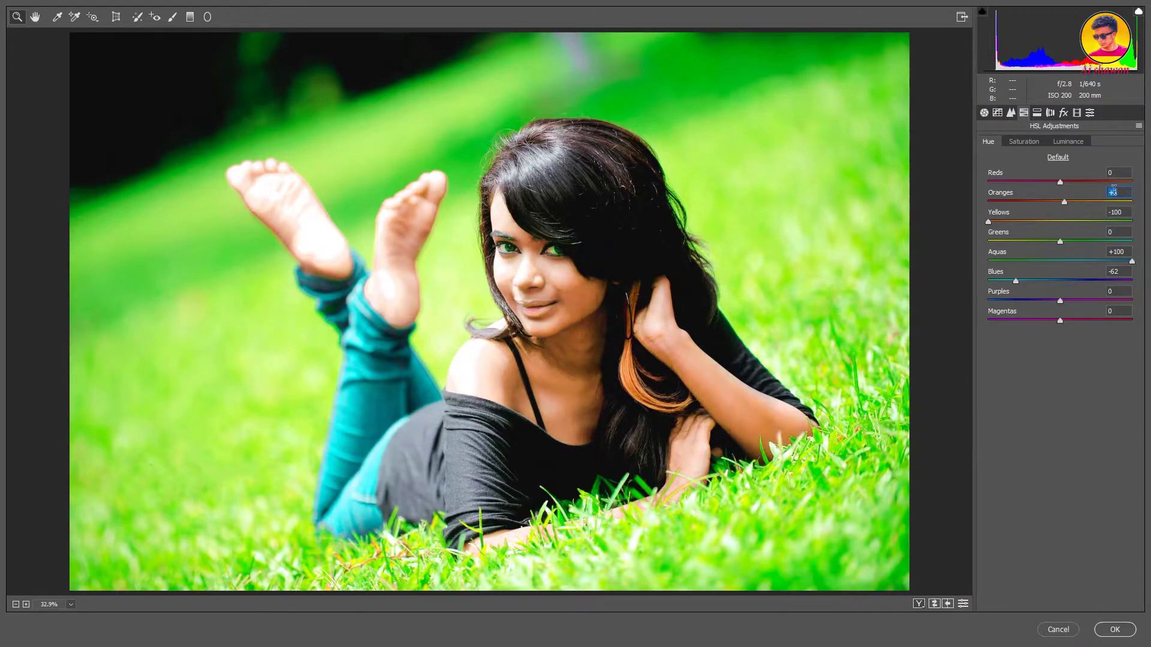
left_click_drag(1060, 241, 983, 244)
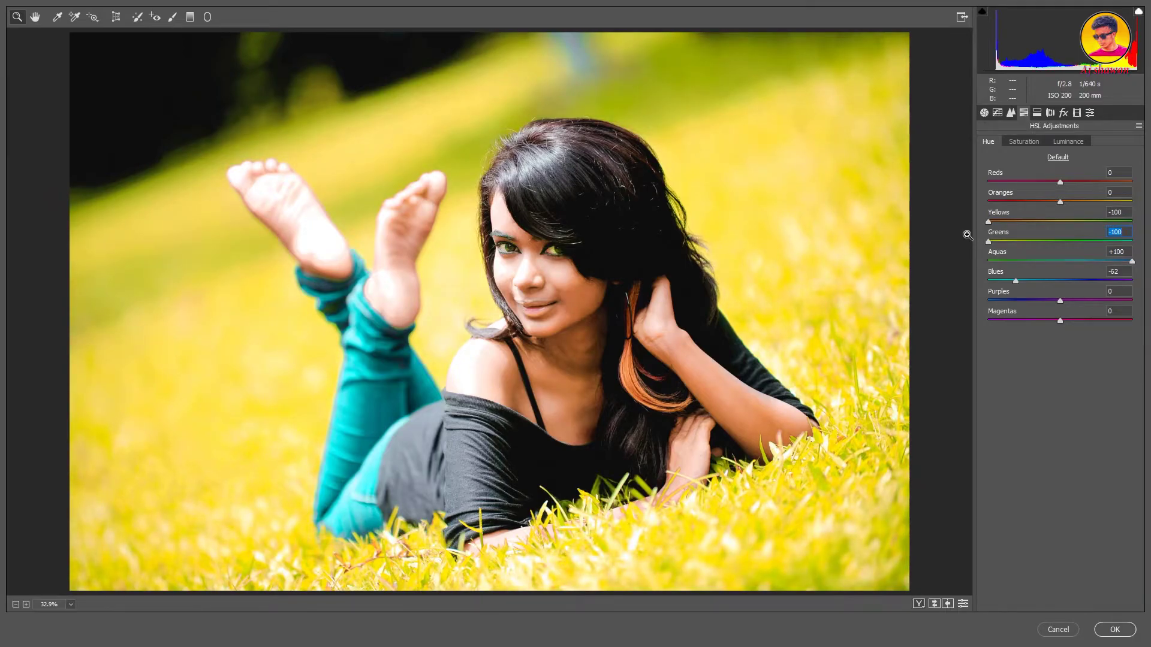
left_click(1069, 142)
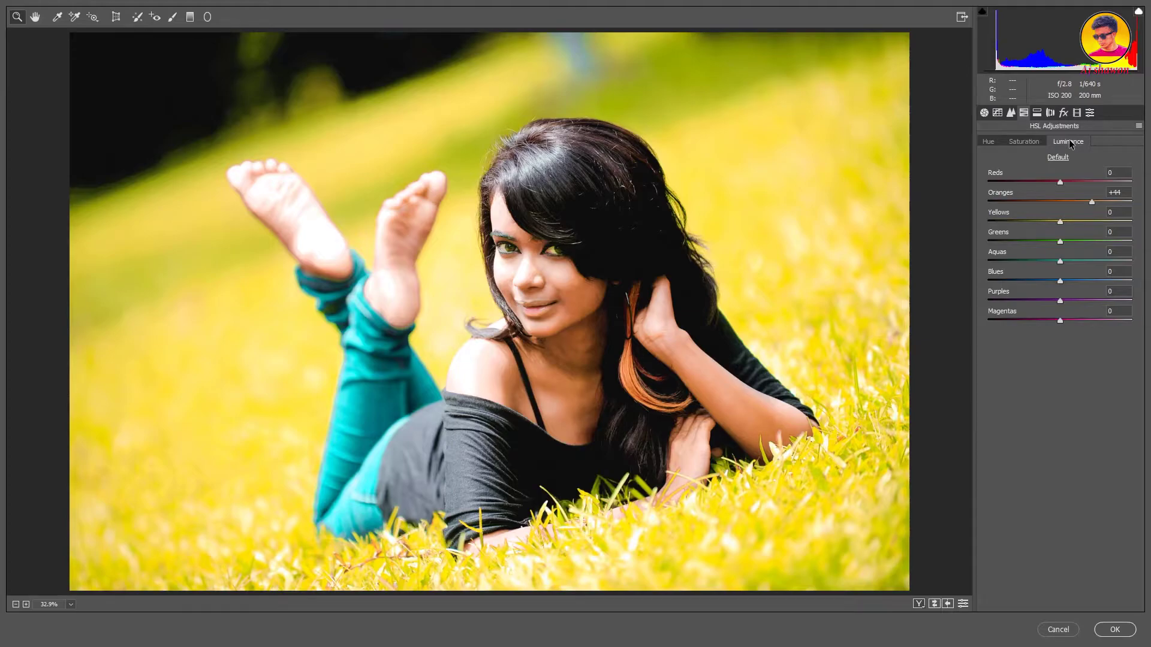
Split-tone with Highlights Hue 218, Saturation 11 and Shadows Hue 15, Saturation 3
left_click(1038, 112)
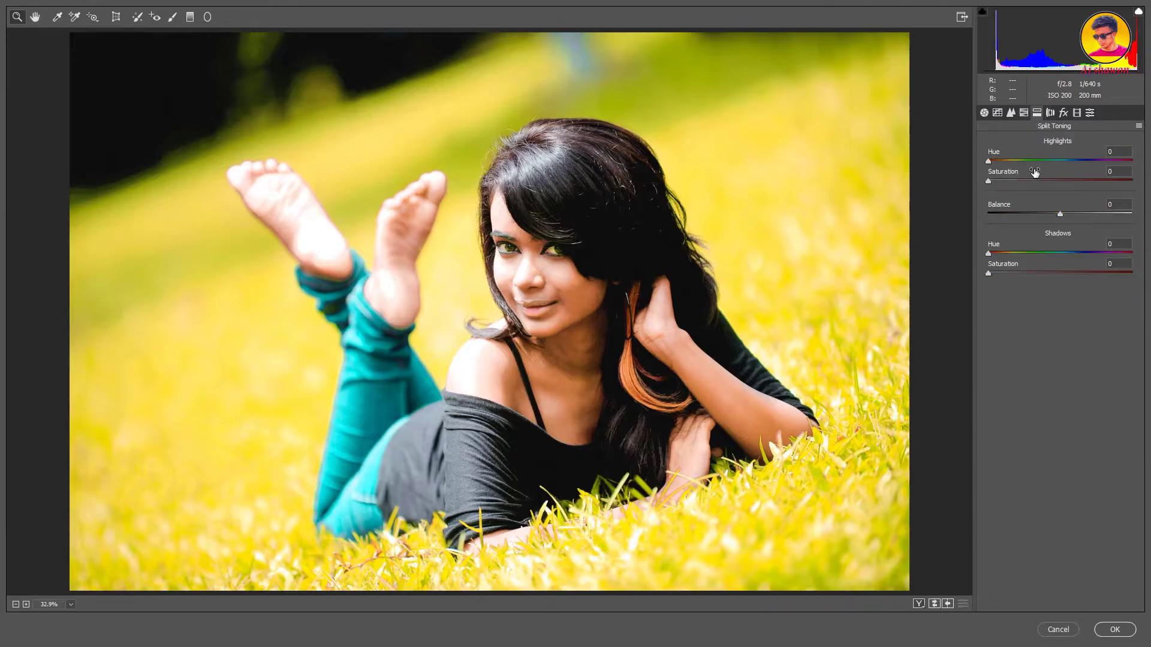
left_click_drag(989, 160, 1076, 160)
left_click_drag(988, 180, 1005, 183)
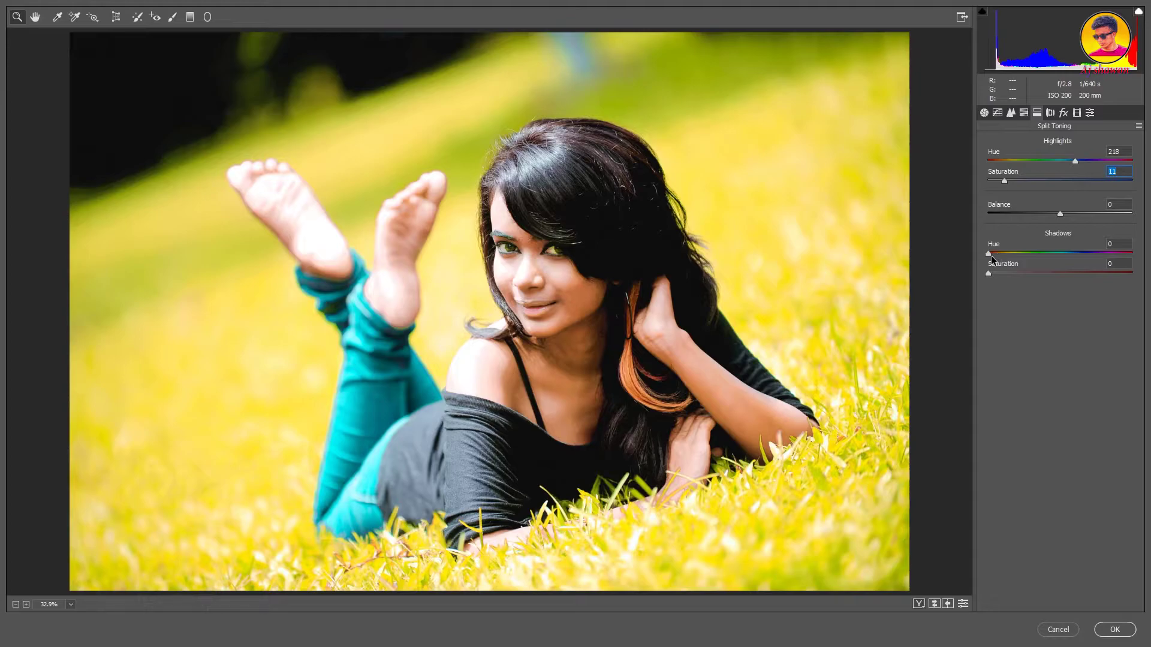
left_click_drag(988, 253, 993, 274)
left_click(1077, 112)
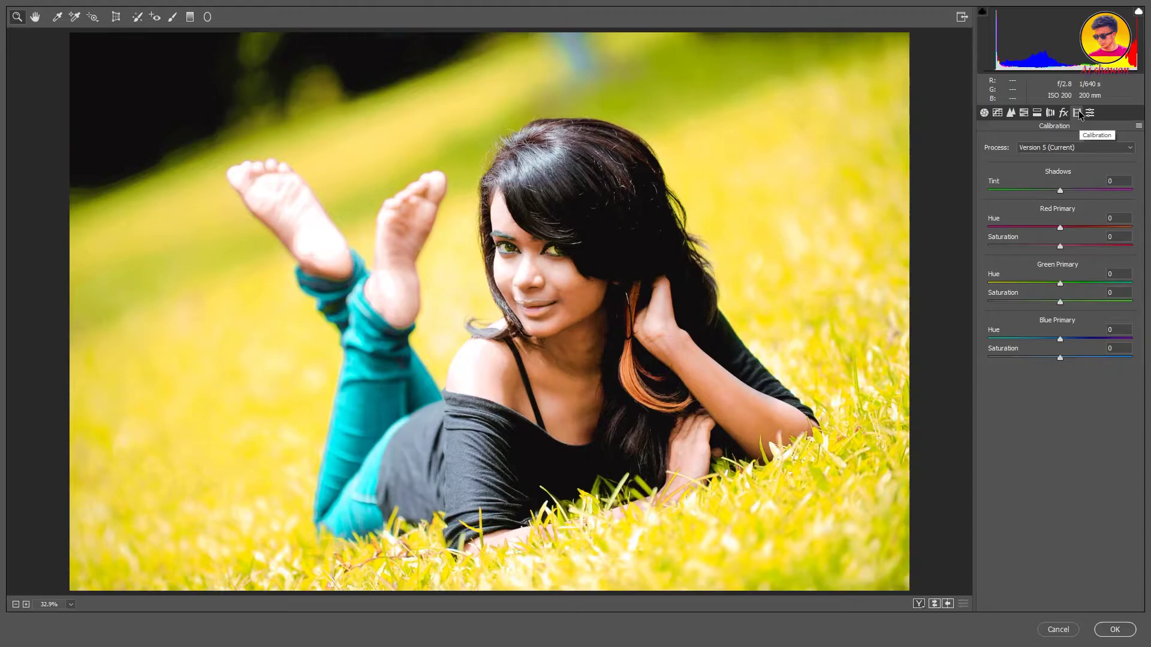
Set the Green Primary Hue to -34 and compare the before/after view
left_click_drag(1060, 283, 1021, 283)
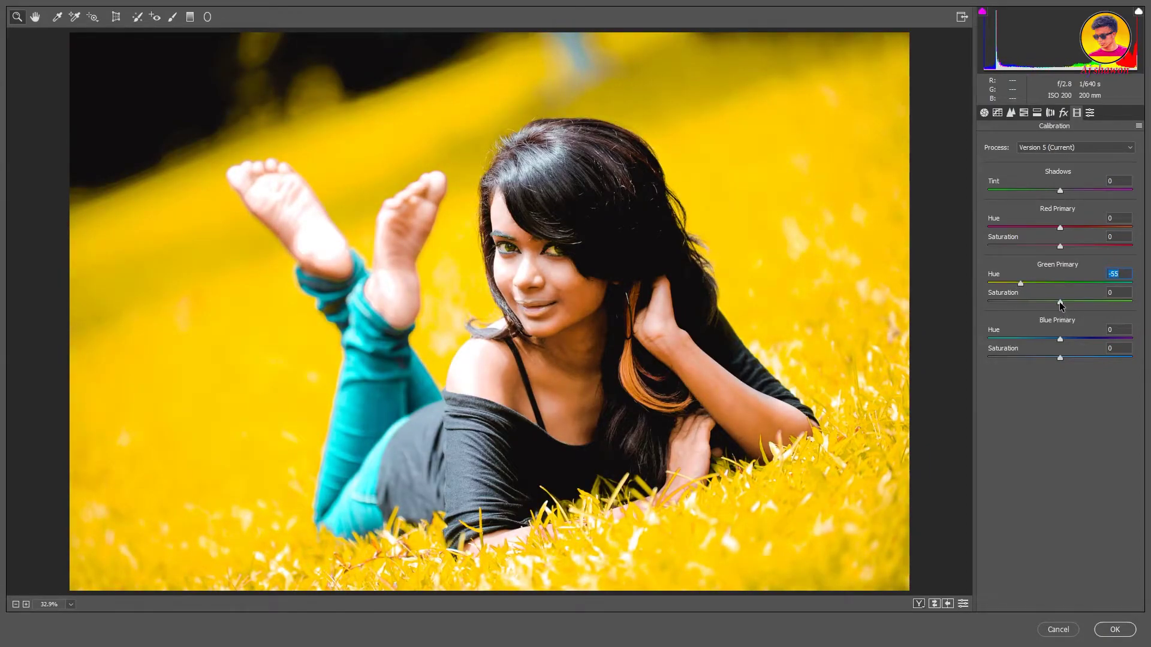
left_click(1036, 284)
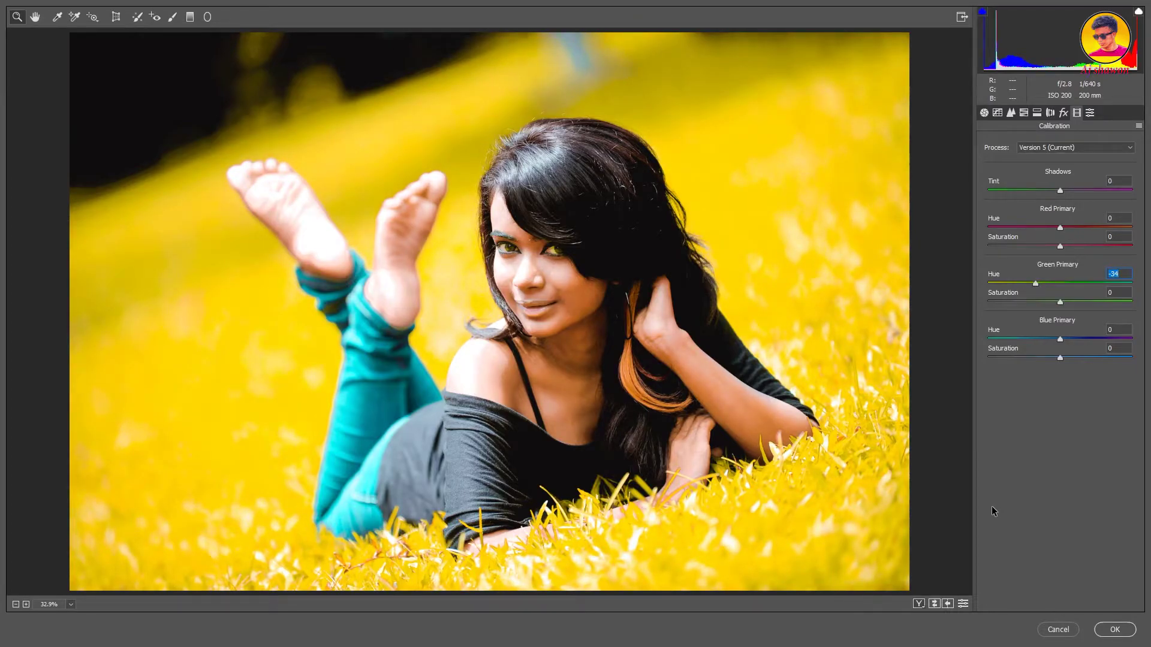
left_click(919, 603)
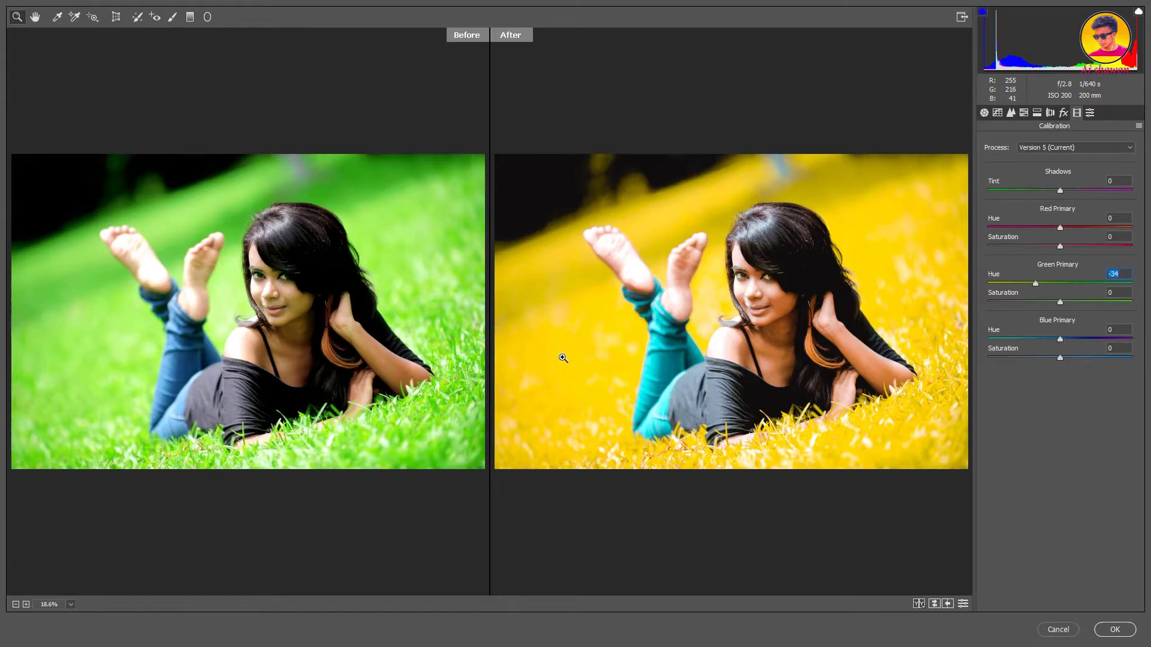
Raise the Split Toning Shadows Saturation to 11 and apply the Camera Raw edits
left_click(1038, 113)
left_click_drag(992, 274, 1002, 274)
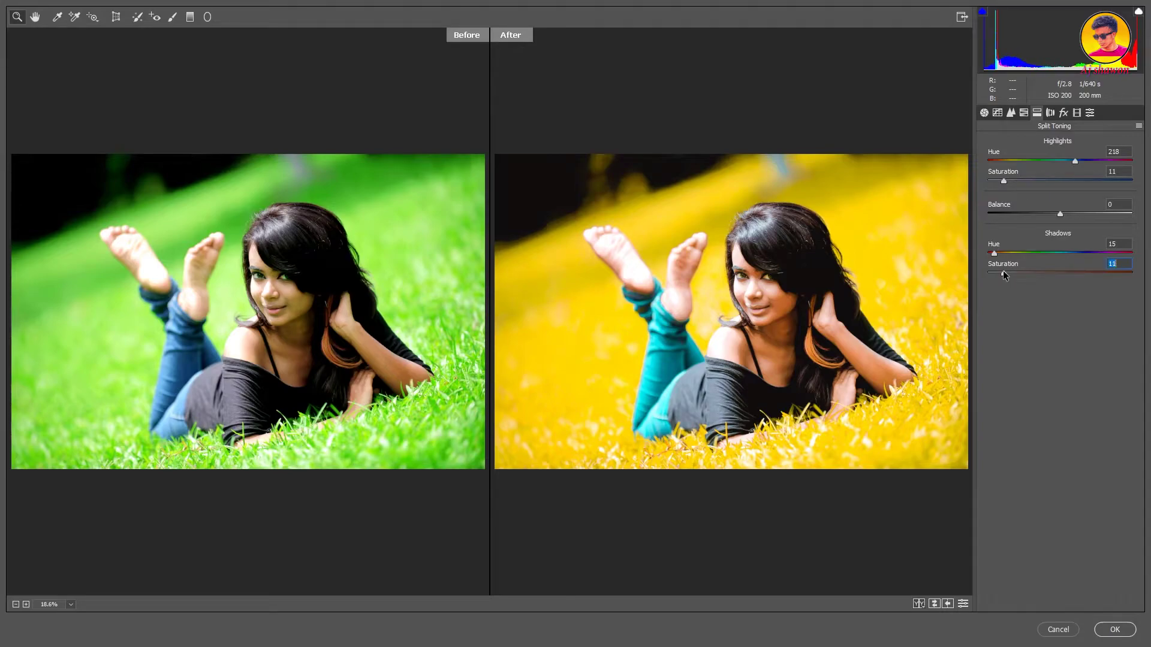
left_click(1114, 629)
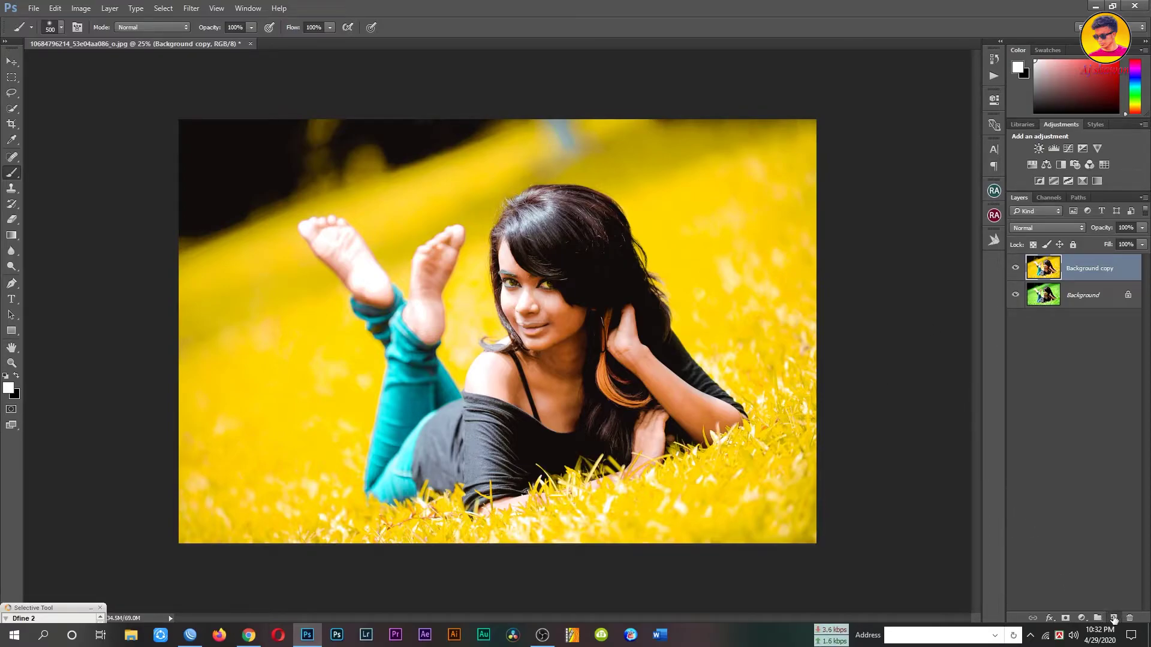
Add a new empty layer and set the foreground colour to bright orange #ffa200 with the Gradient tool
left_click(1114, 618)
left_click(12, 331)
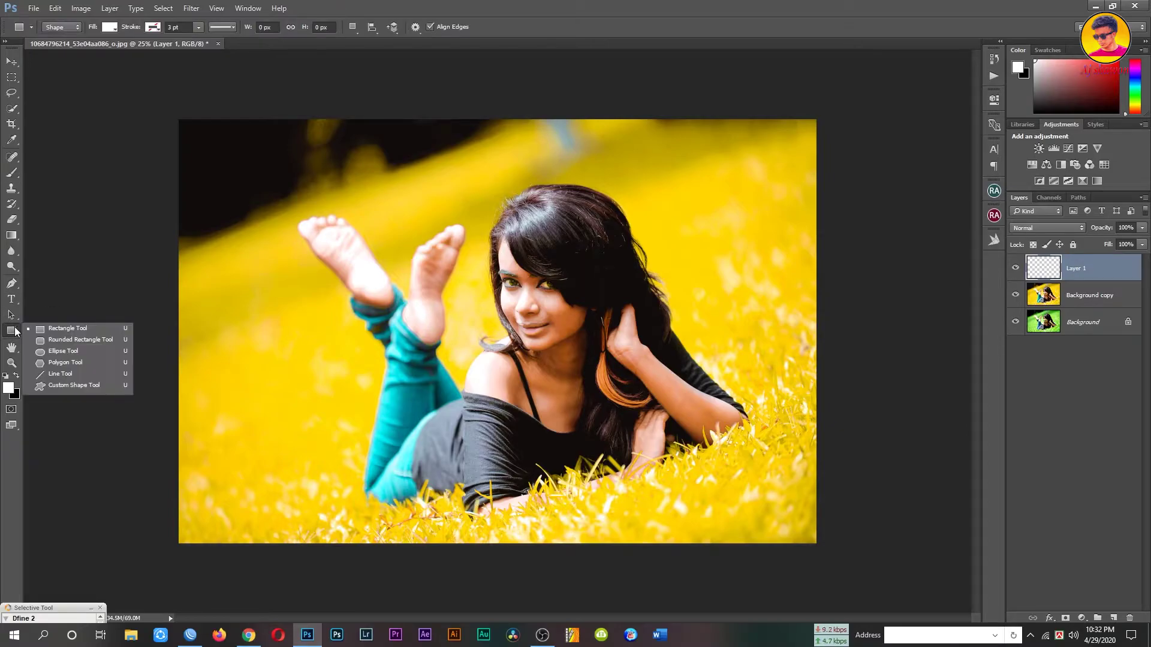
left_click(12, 235)
left_click(9, 389)
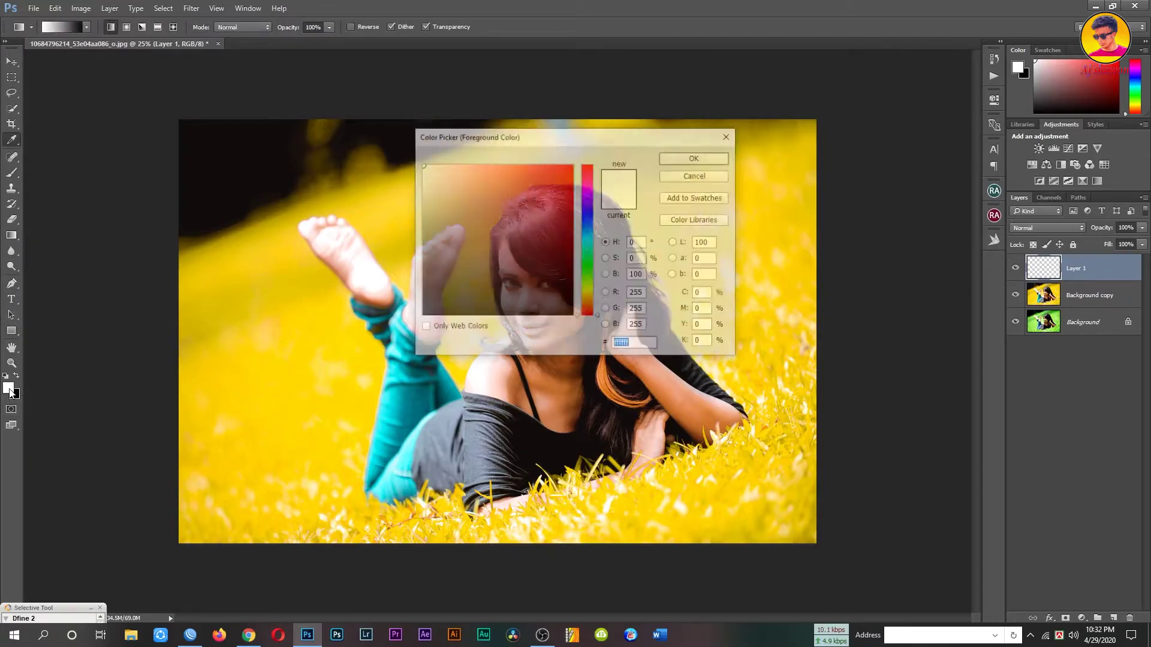
left_click_drag(587, 313, 587, 300)
left_click(572, 165)
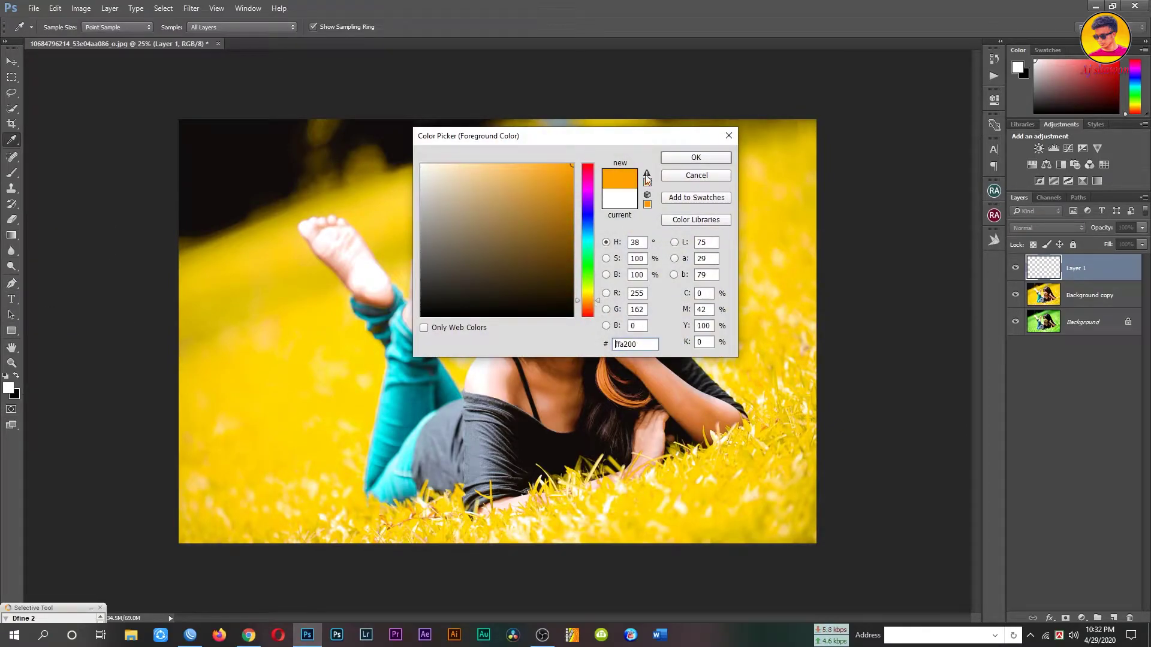
left_click(695, 159)
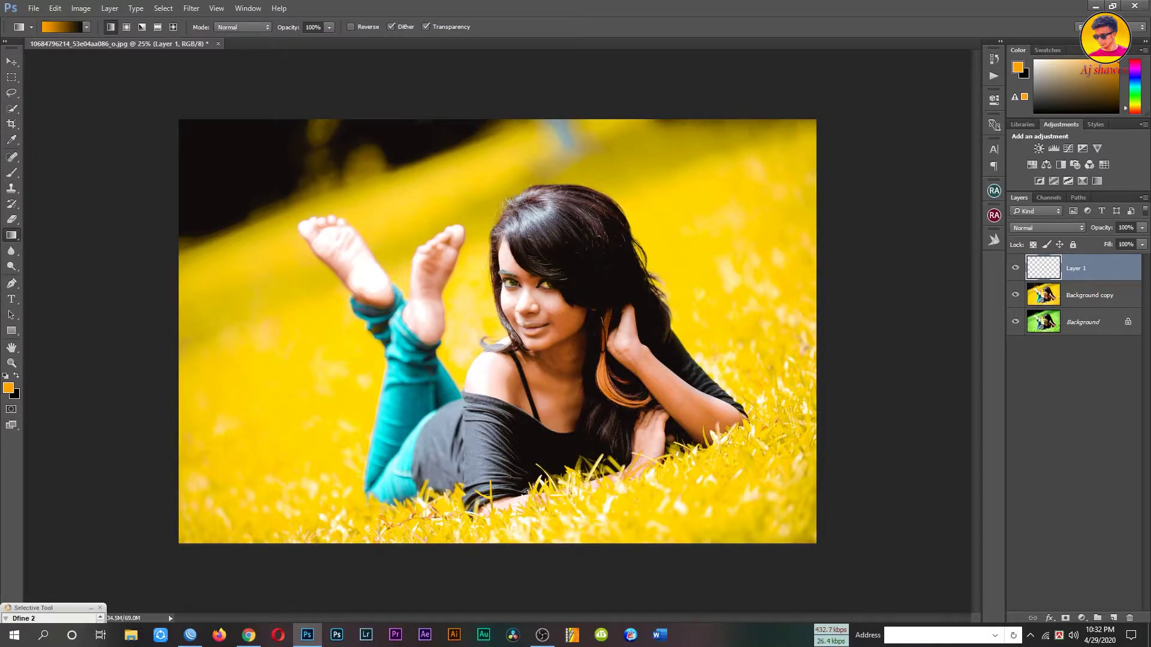
Choose the Foreground to Transparent gradient preset
key("alt+Tab")
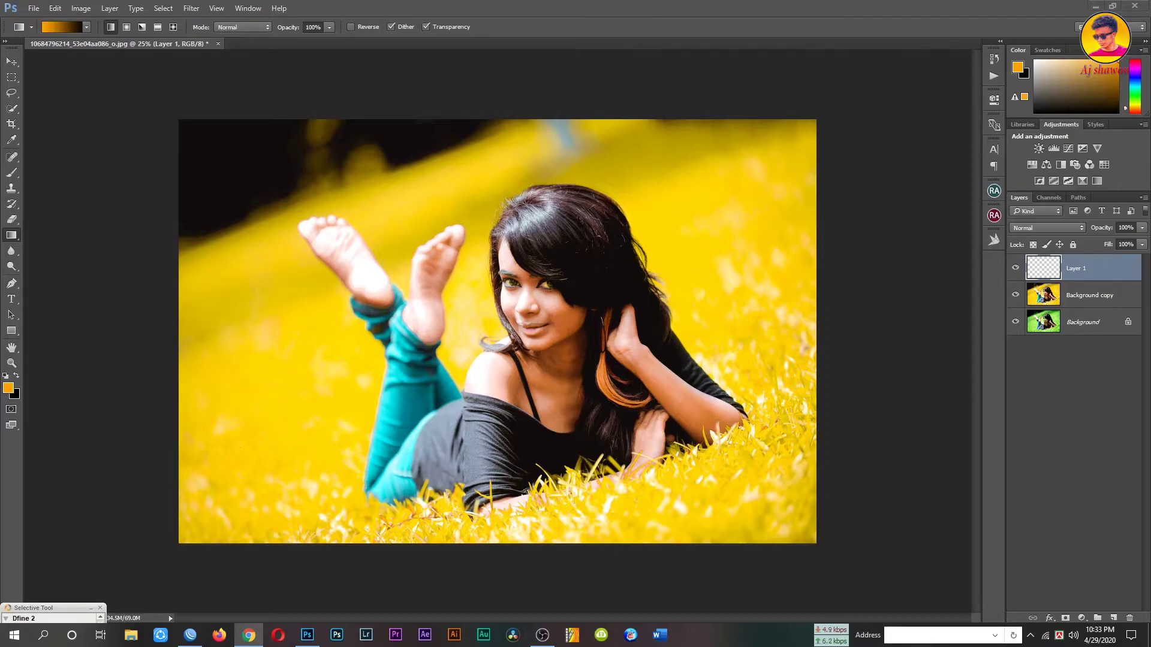
left_click(59, 27)
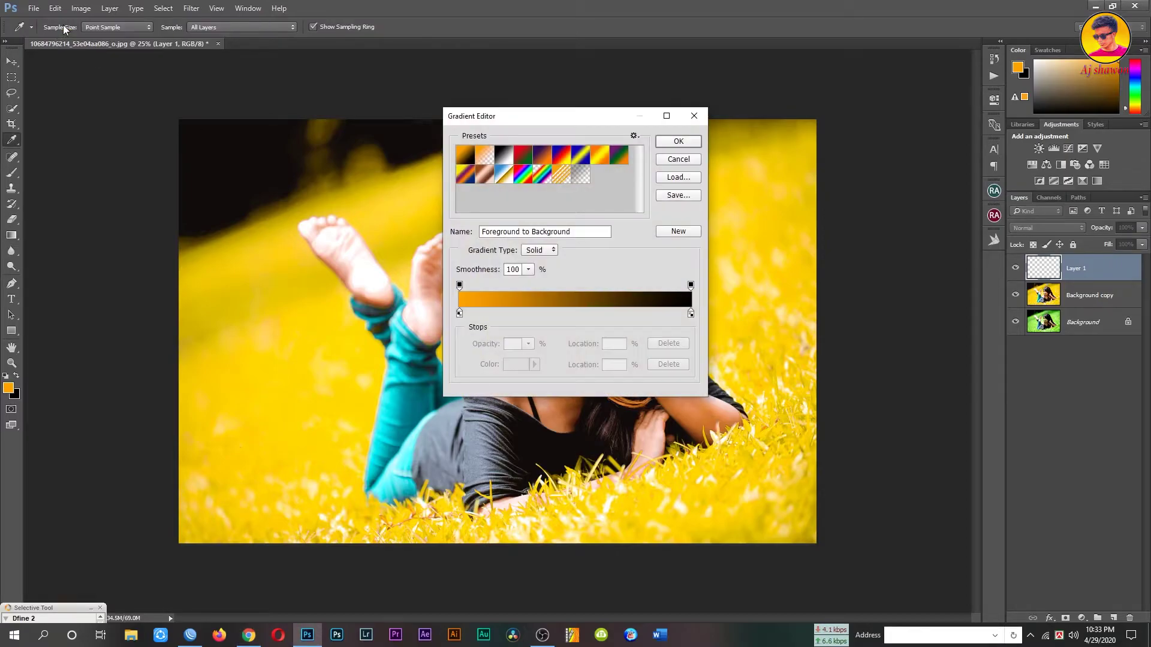
left_click(484, 159)
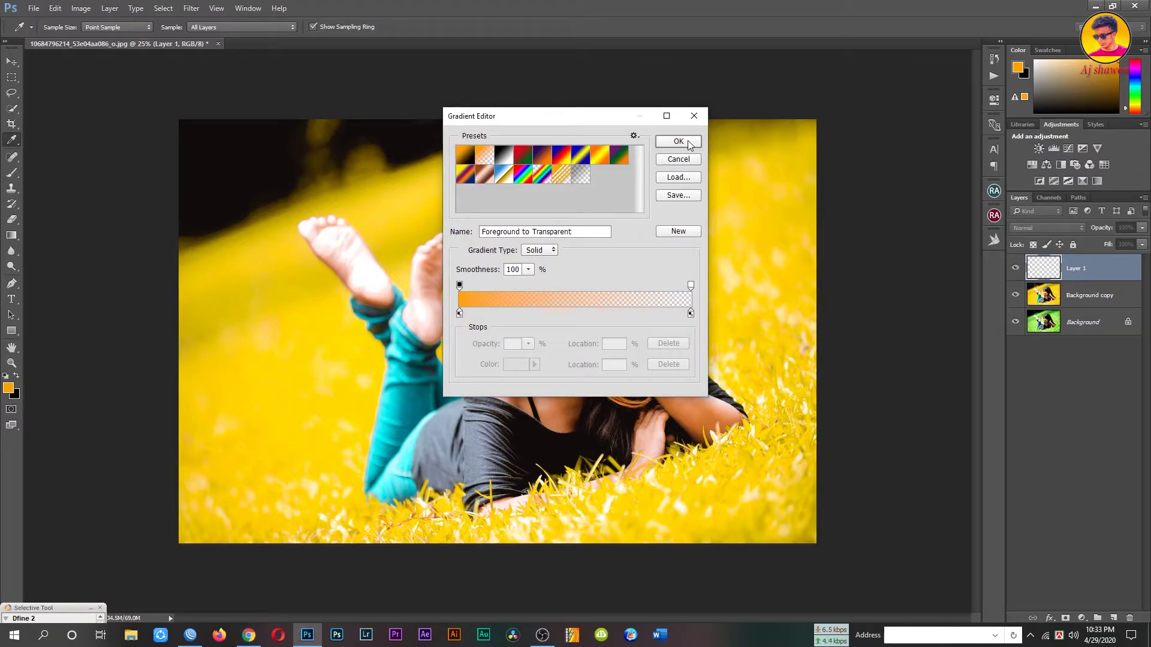
left_click(689, 144)
Paint radial orange gradients over the dark top-left corner of the image
left_click(126, 28)
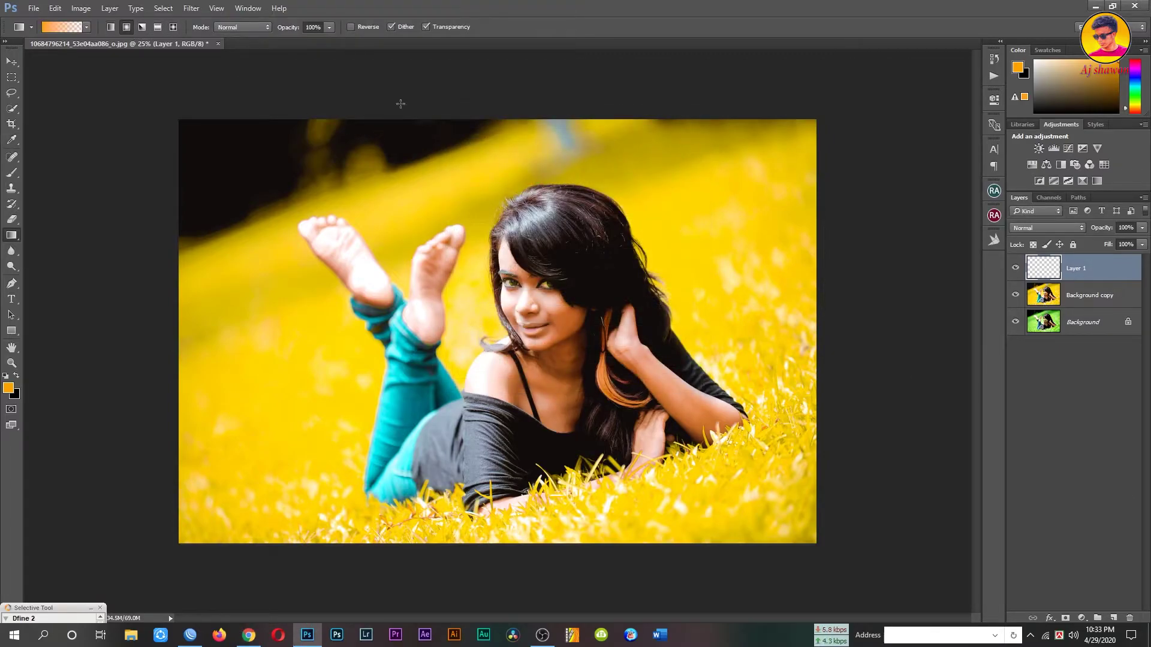
key("ctrl+minus")
left_click_drag(453, 91, 451, 228)
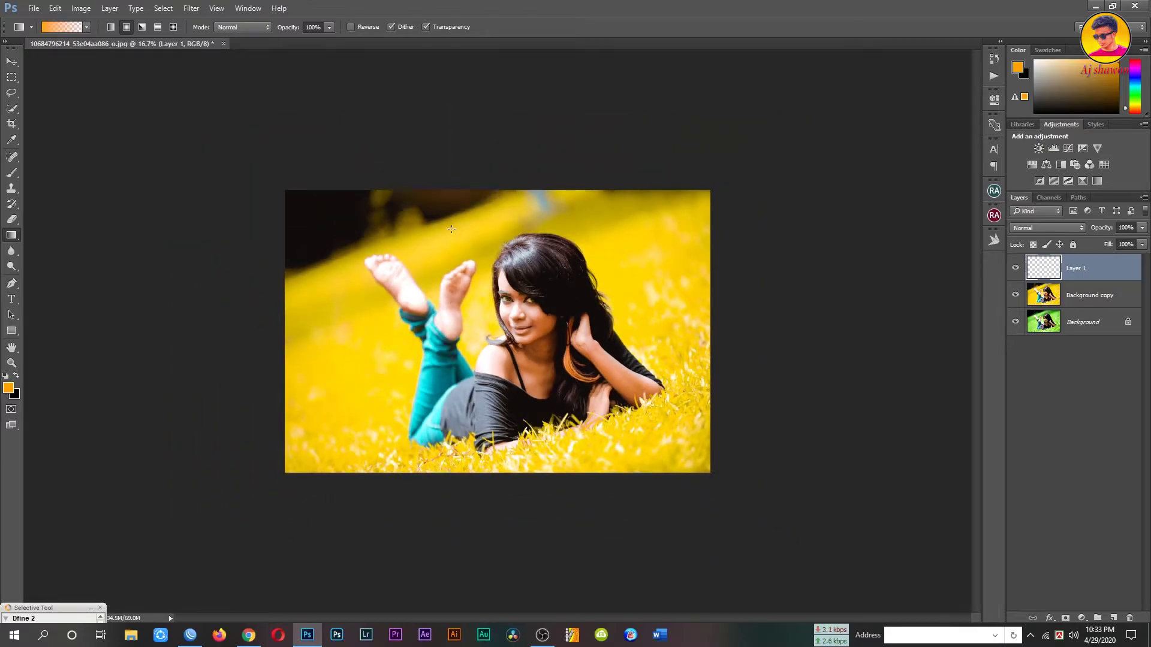
left_click_drag(321, 153, 342, 207)
left_click_drag(362, 163, 375, 256)
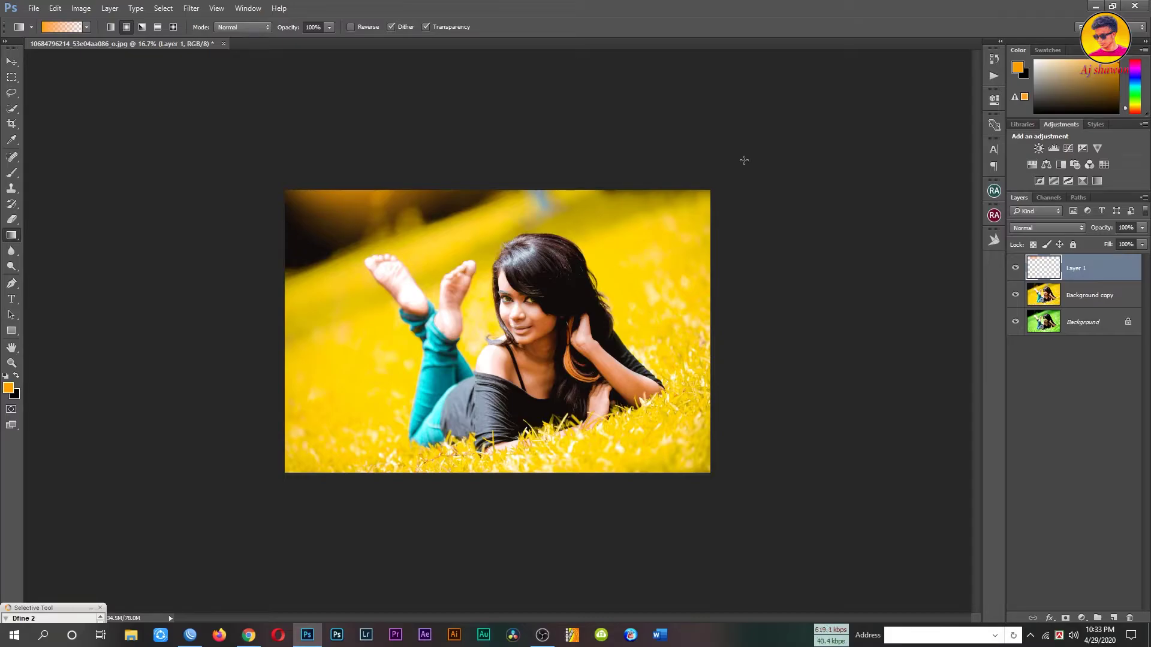
Set Layer 1's blend mode to Screen
left_click(248, 635)
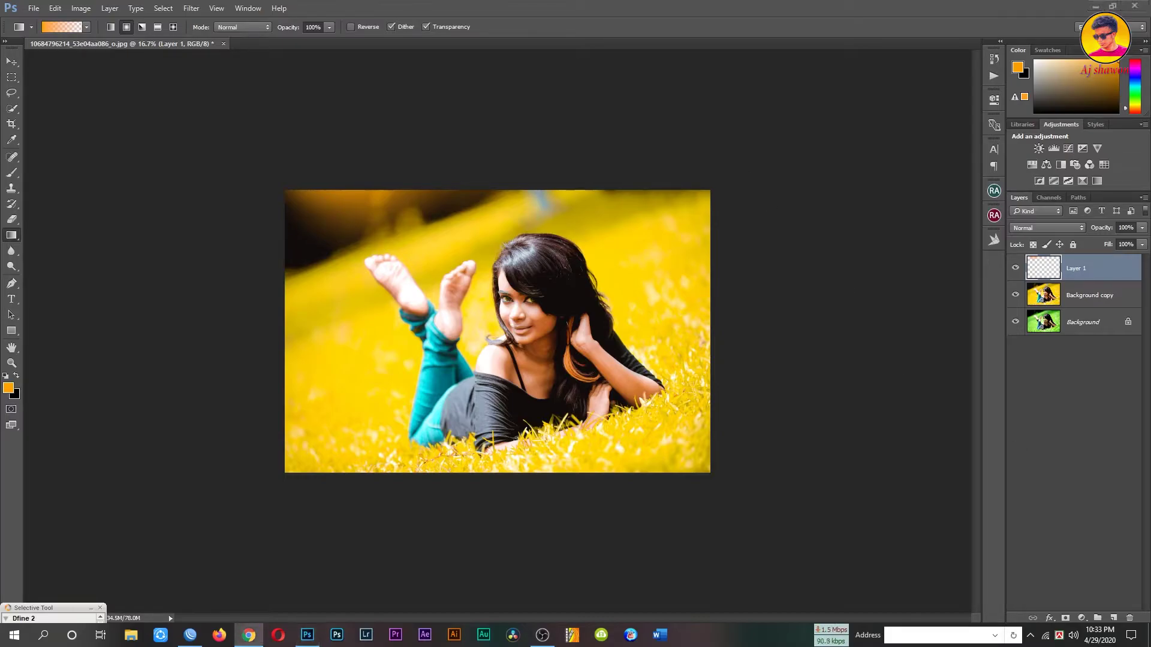
left_click(1062, 227)
left_click(1037, 311)
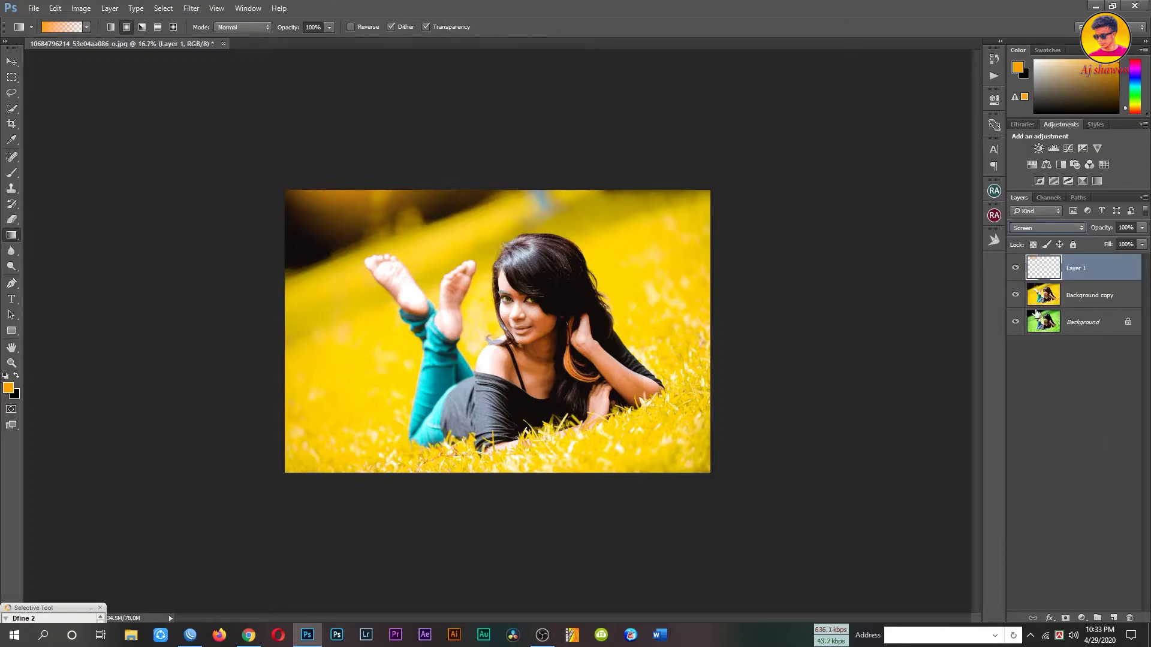
Add a Selective Color adjustment and reduce Cyan in the Yellows range
left_click(1082, 432)
left_click(1082, 617)
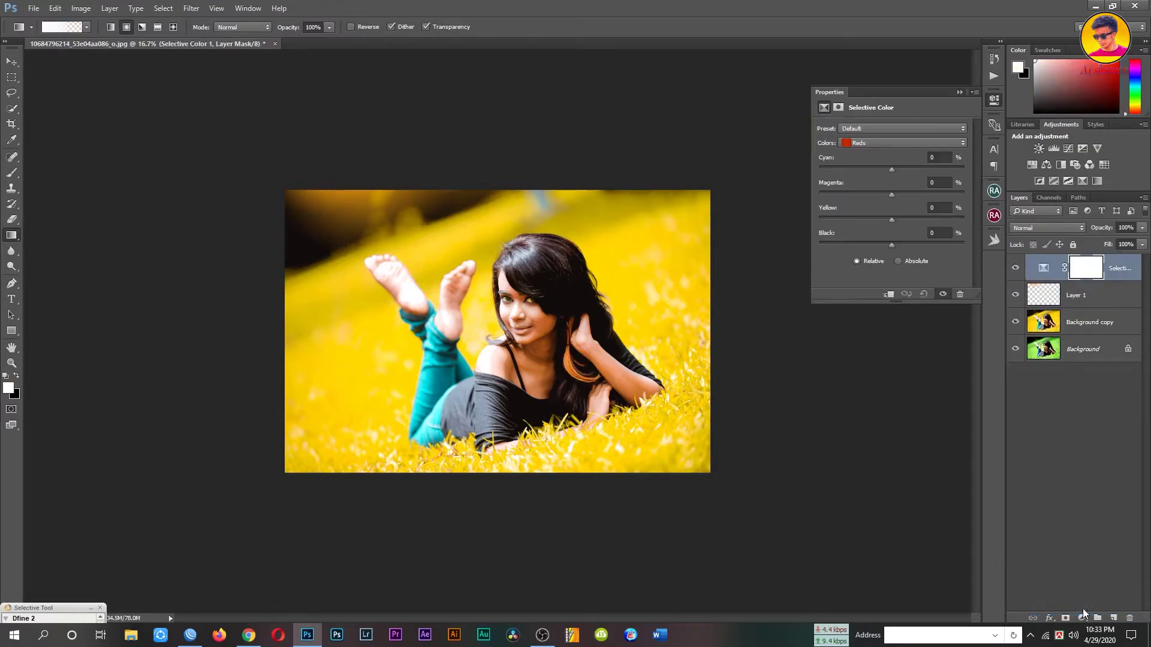
left_click(892, 142)
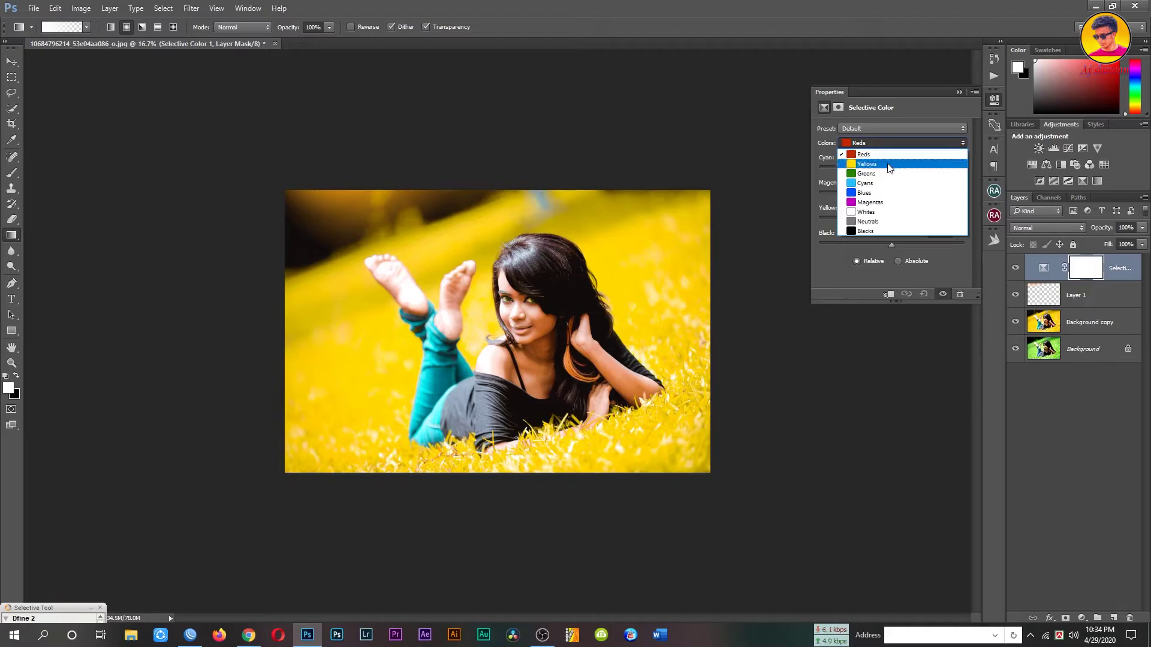
left_click(888, 165)
mouse_move(891, 169)
left_mouse_down()
mouse_move(852, 171)
mouse_move(875, 169)
left_mouse_up()
left_click(957, 92)
key("ctrl+plus")
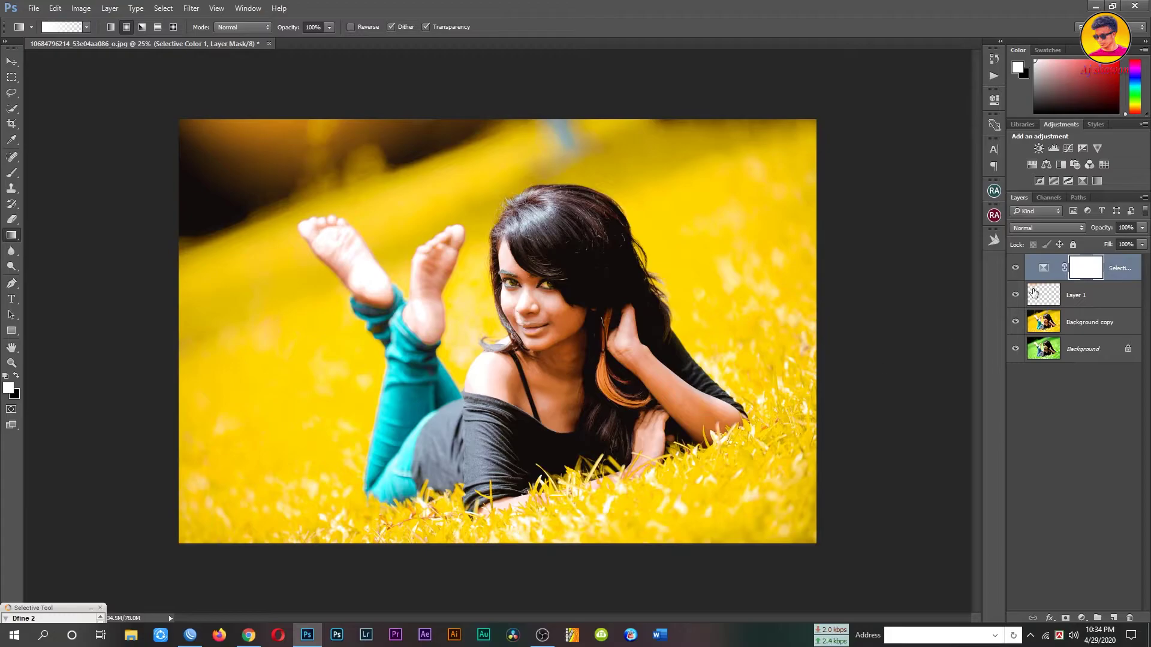
Set the Selective Color Yellows Black to +34 to enrich the gold grass
double_click(1043, 271)
left_click_drag(892, 245, 916, 245)
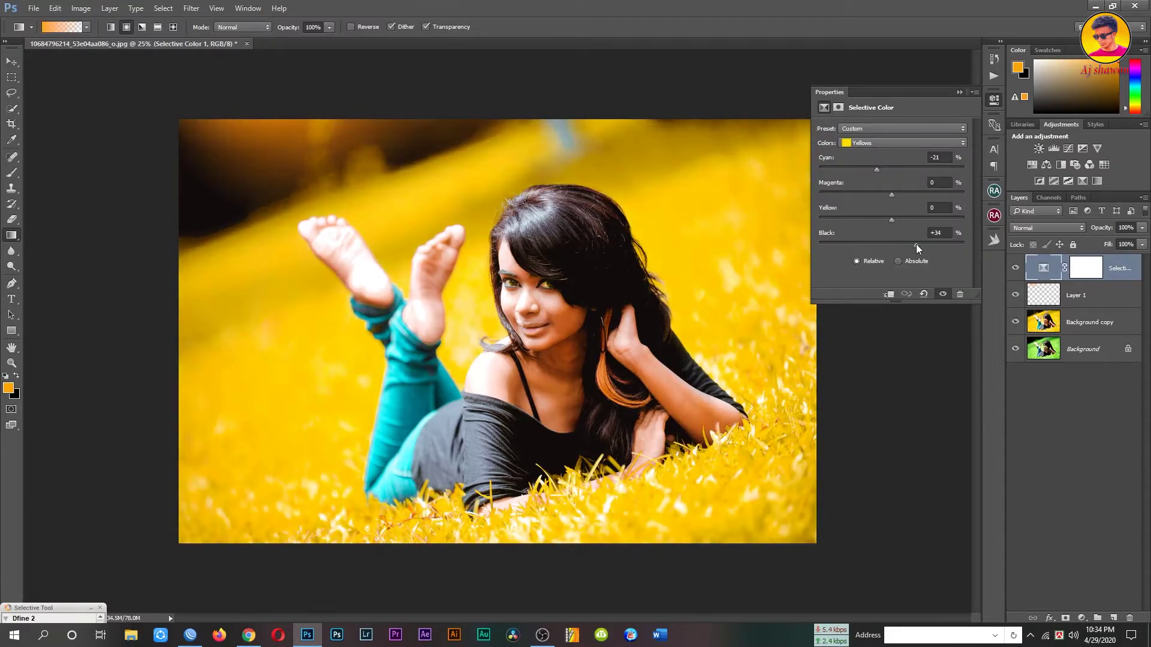
left_click(960, 92)
left_click(1089, 275)
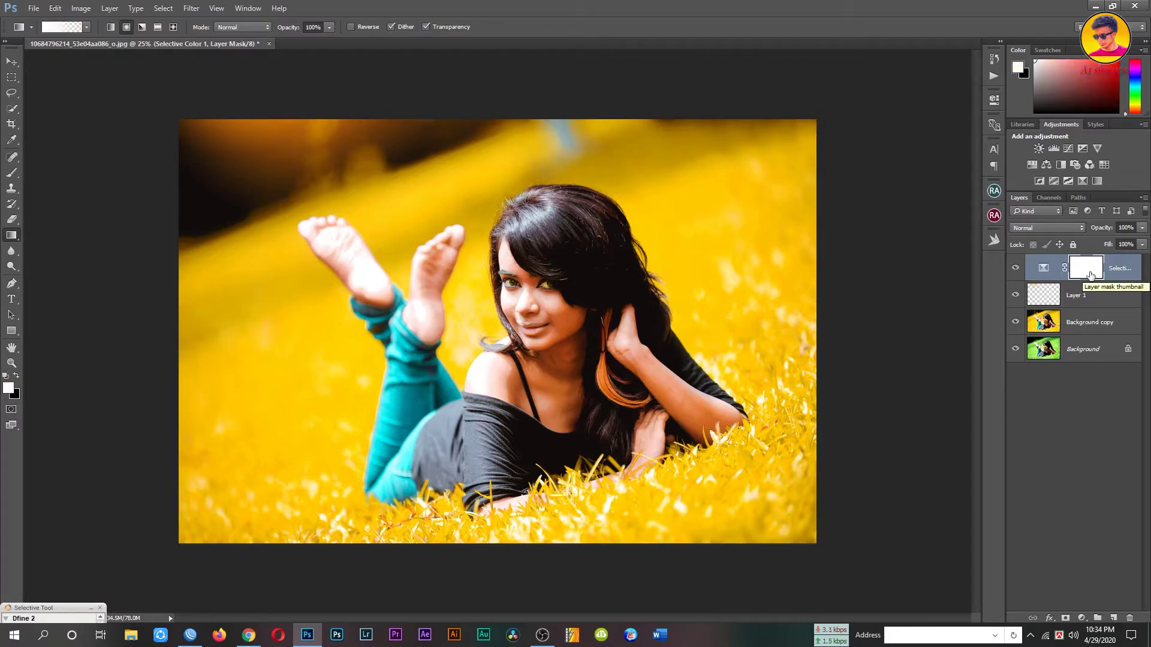
key("b")
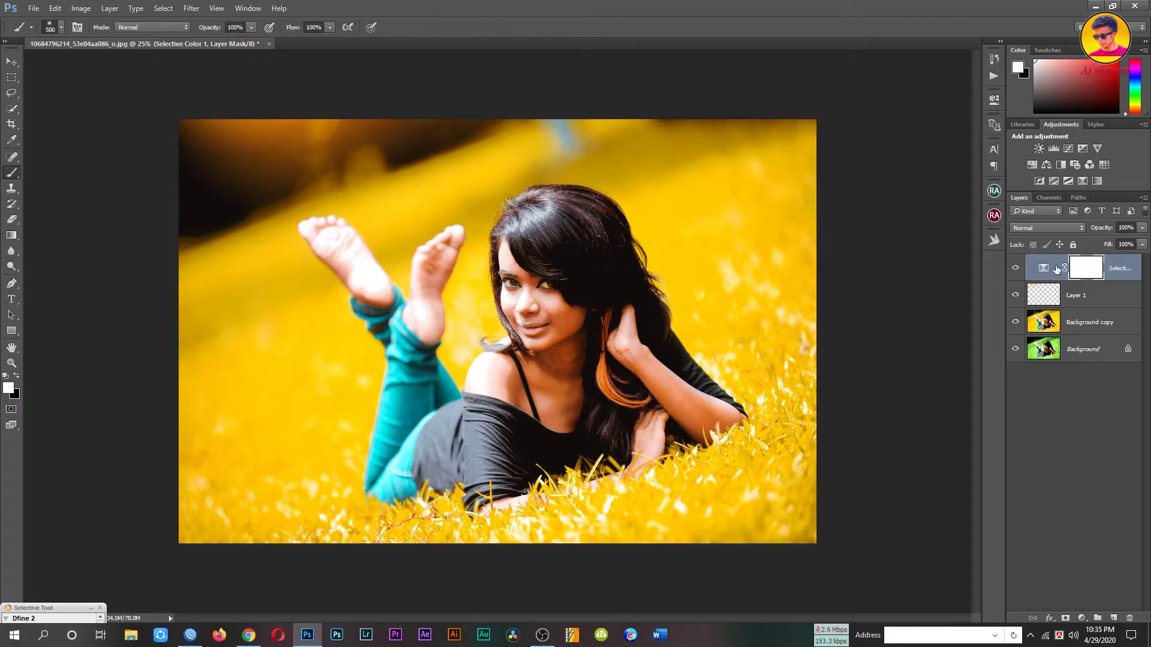
left_click(1043, 267)
Stamp all visible layers into a new merged layer and launch Color Efex Pro 4
key("ctrl+shift+alt+e")
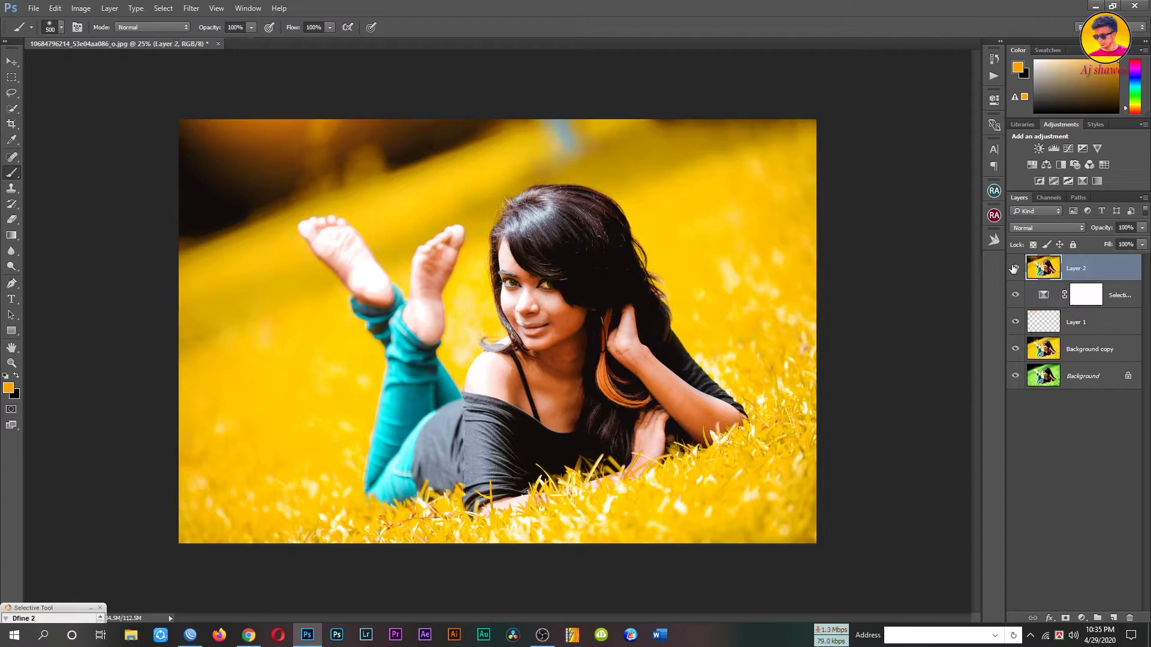
left_click(163, 8)
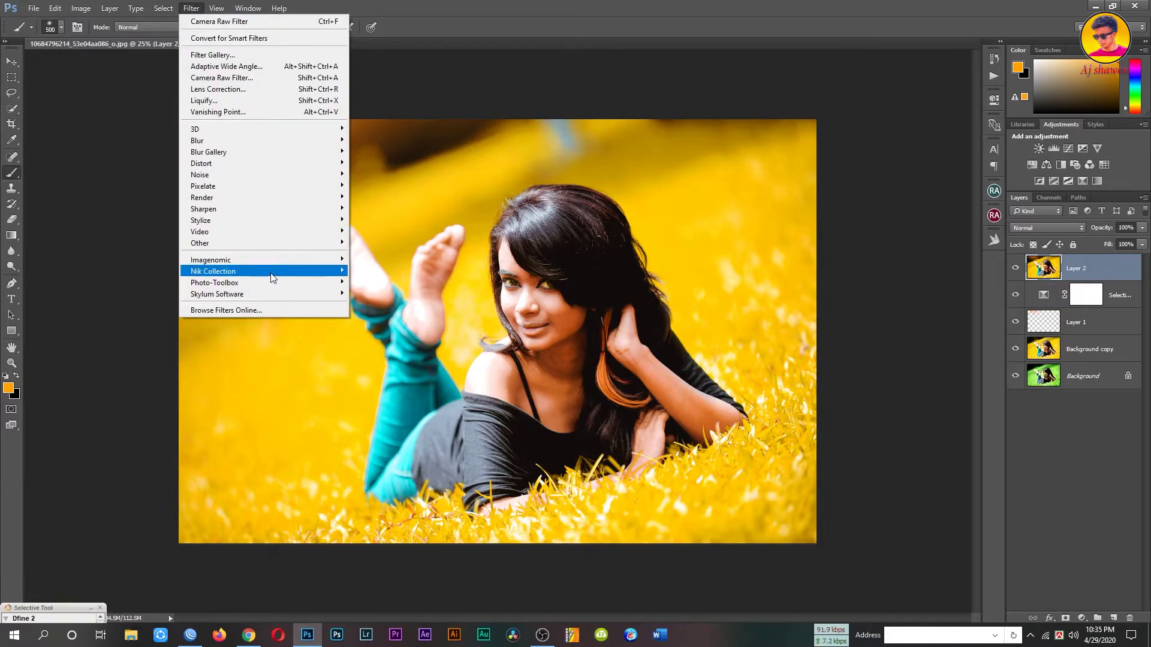
mouse_move(214, 271)
left_click(402, 282)
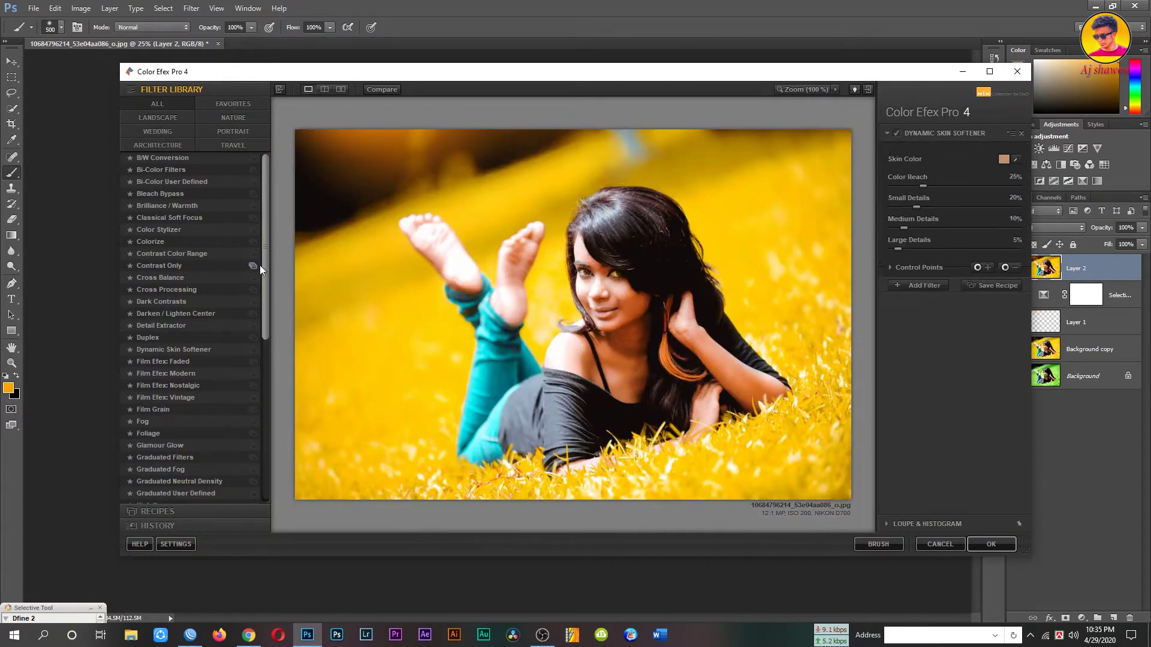
Apply the Photo Stylizer filter with the first warm orange style
left_click_drag(265, 254, 264, 360)
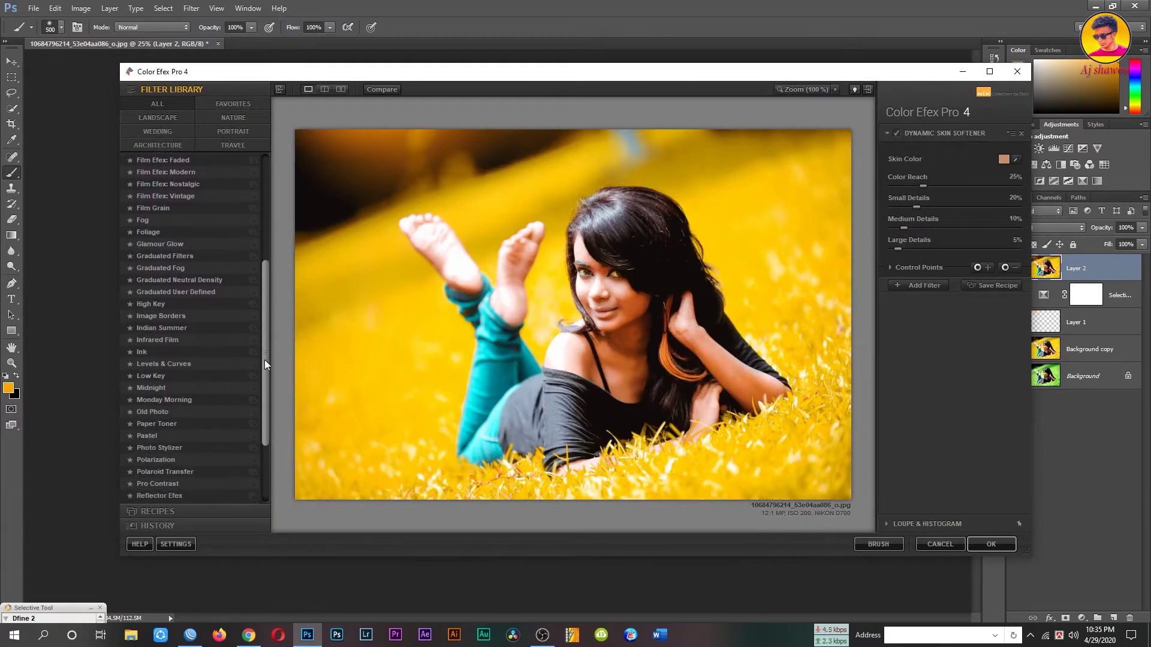
left_click(181, 447)
left_click(1017, 172)
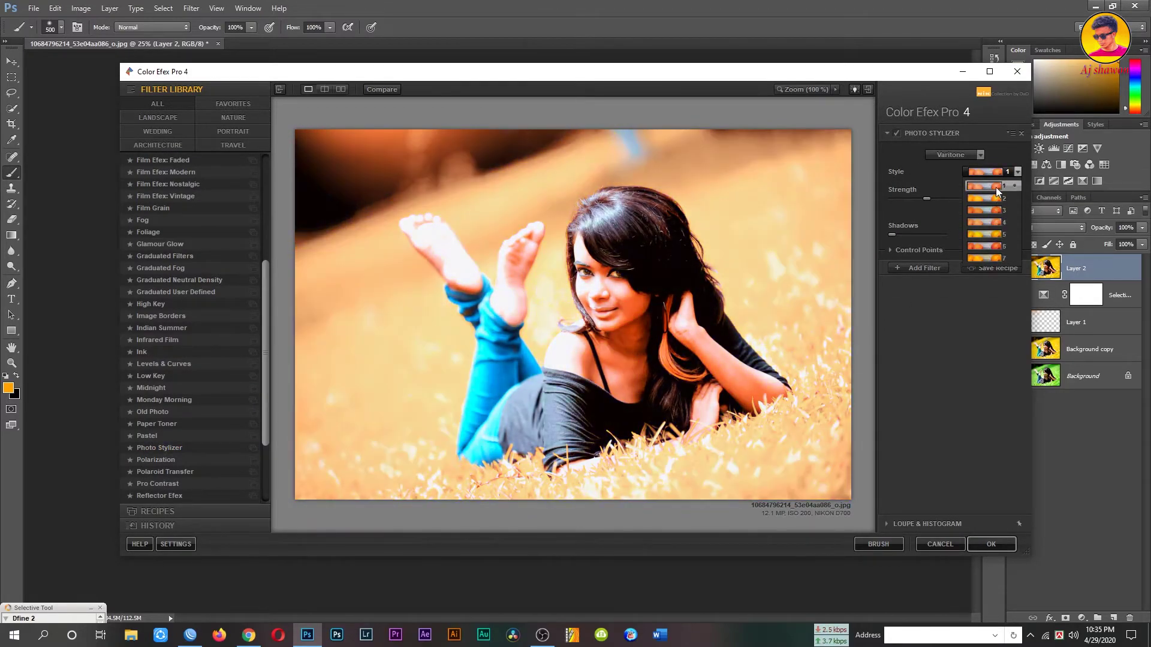
left_click(995, 187)
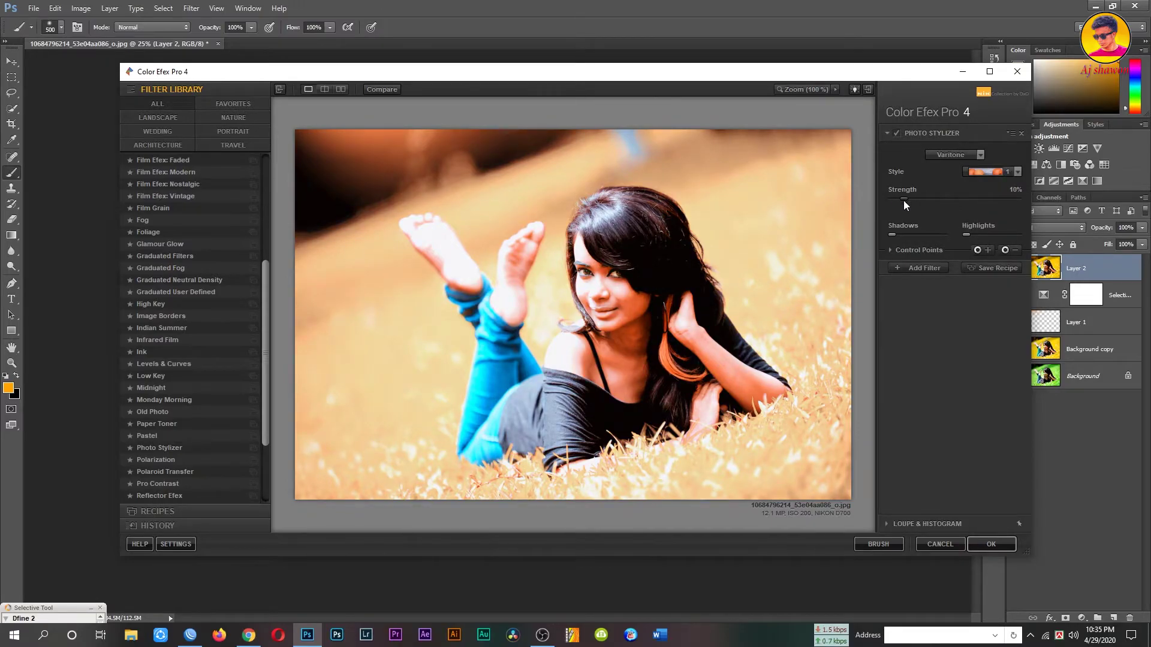
left_click(995, 544)
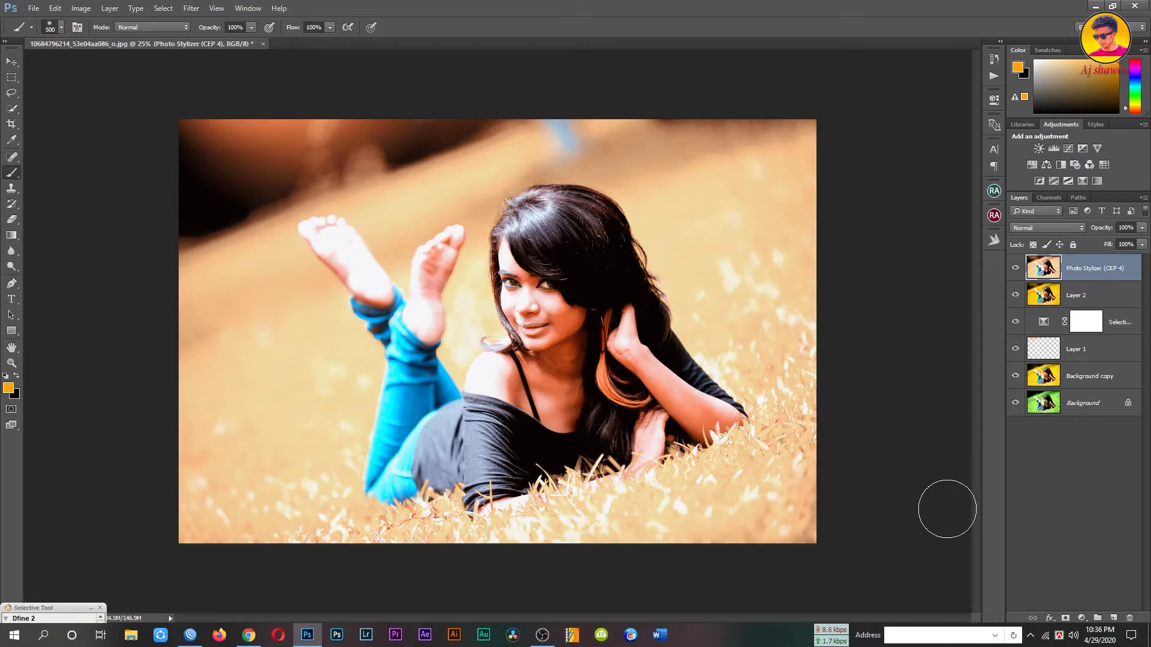
Set the Photo Stylizer layer to 28% opacity, duplicate it, and launch SkinFiner
left_click(1142, 228)
left_click_drag(1112, 241, 1092, 242)
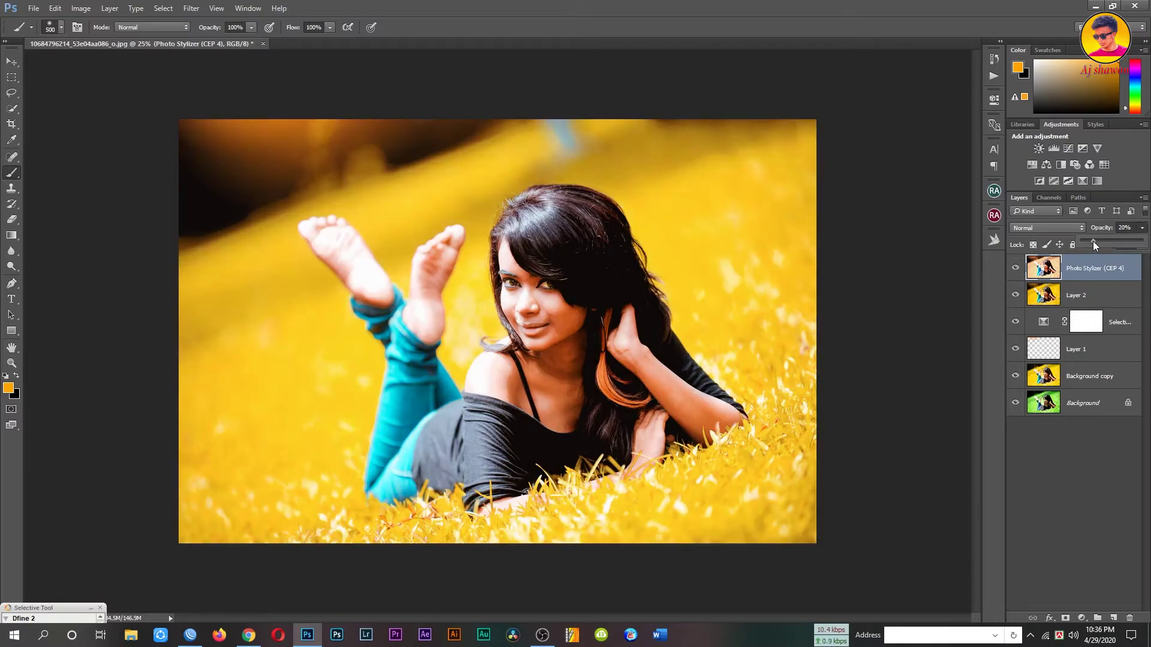
left_click(1027, 512)
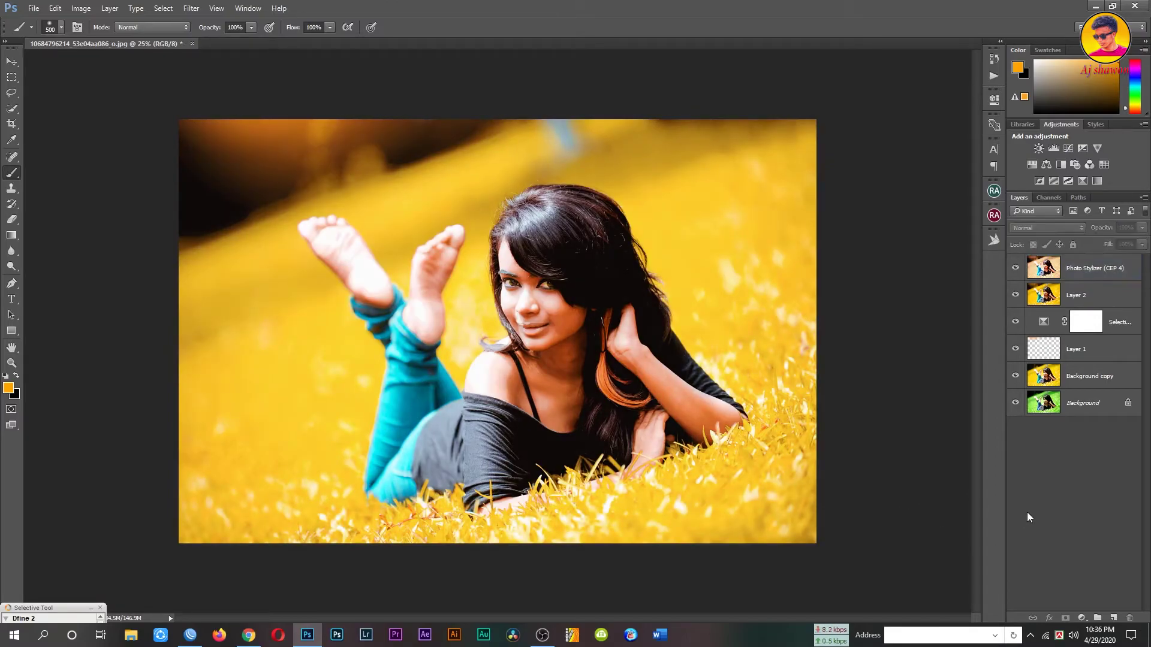
left_click(1085, 267)
key("ctrl+j")
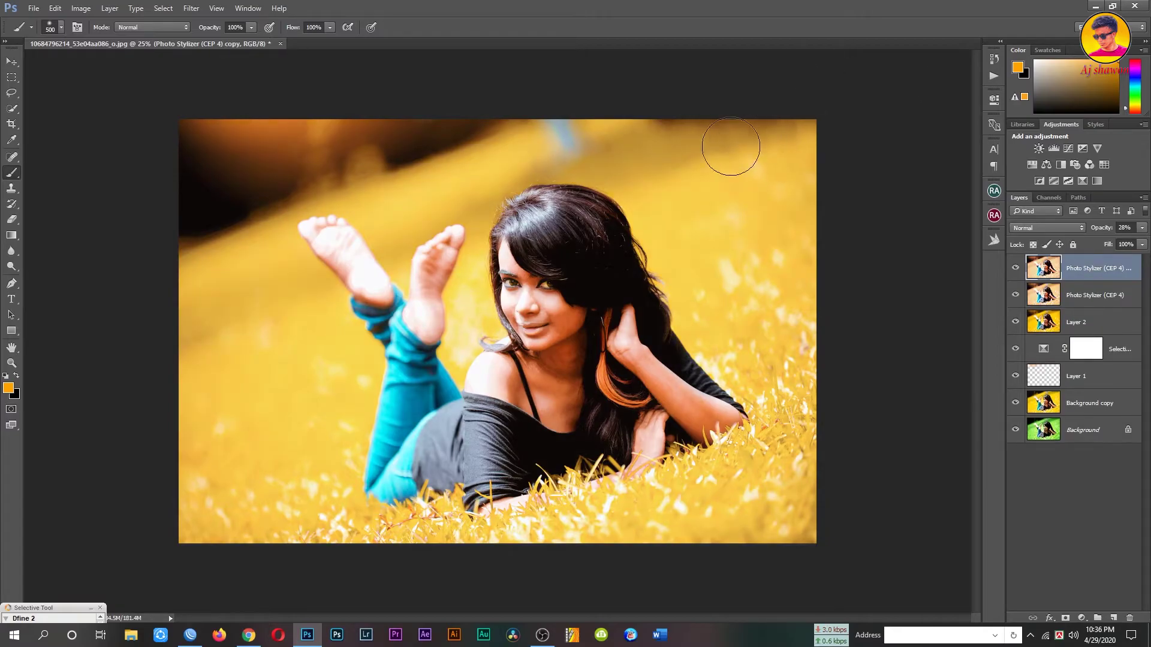
left_click(190, 8)
mouse_move(214, 282)
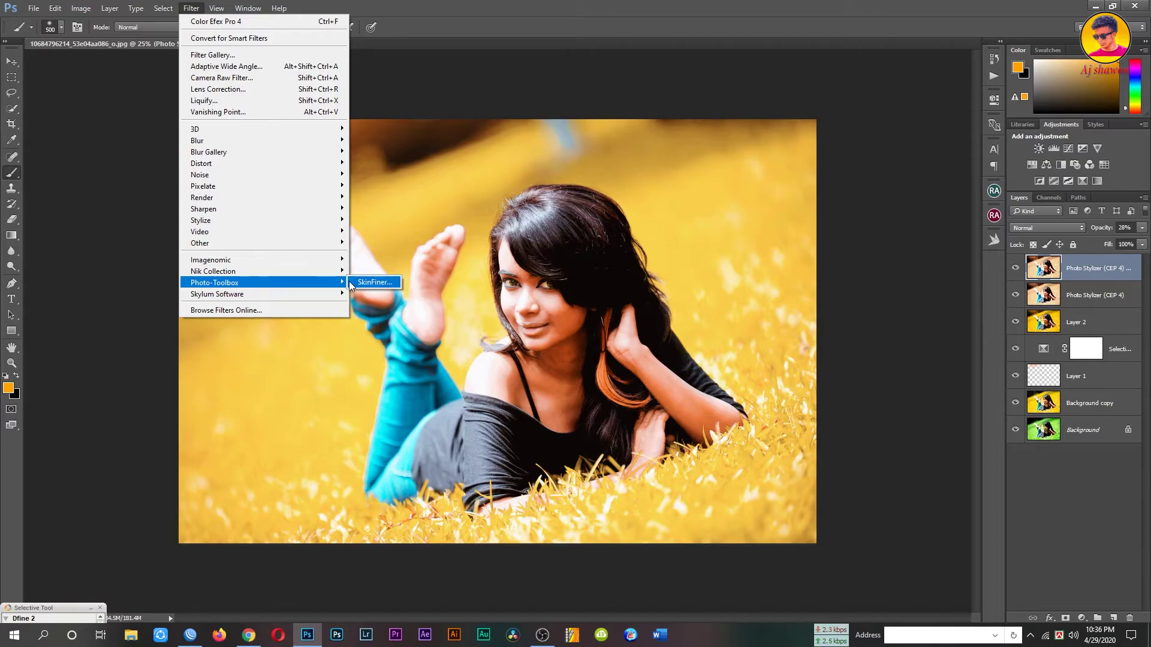
left_click(360, 282)
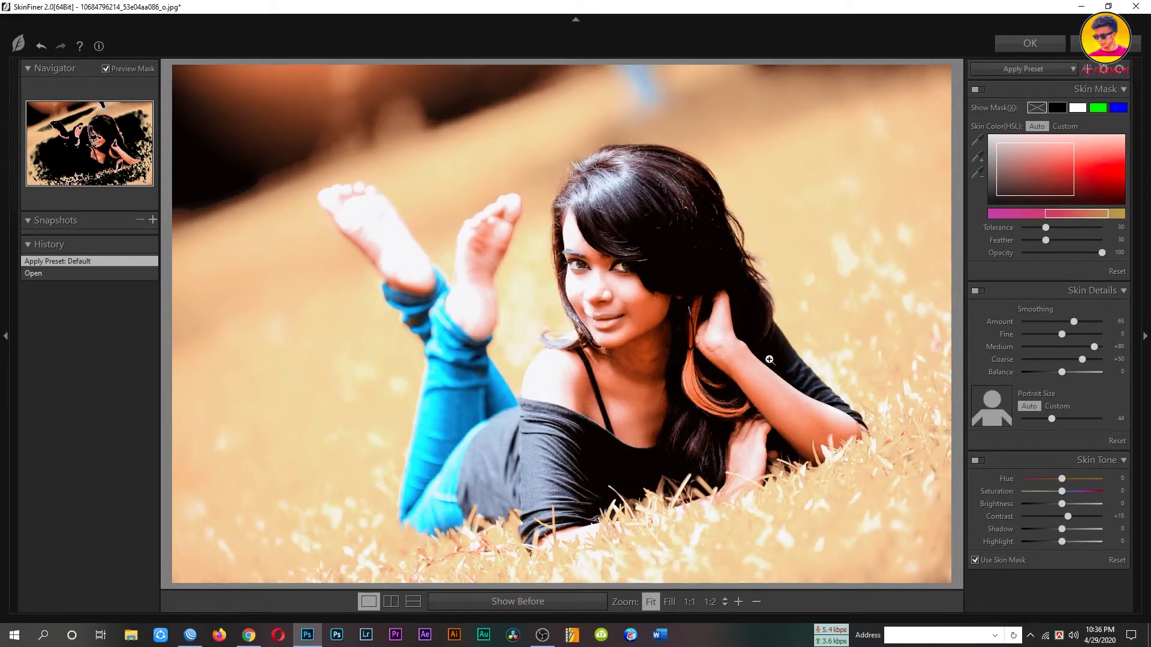
Apply SkinFiner with Feather 52, Fine -8, Medium +74 and Coarse +82 smoothing
left_click_drag(1054, 322, 1056, 334)
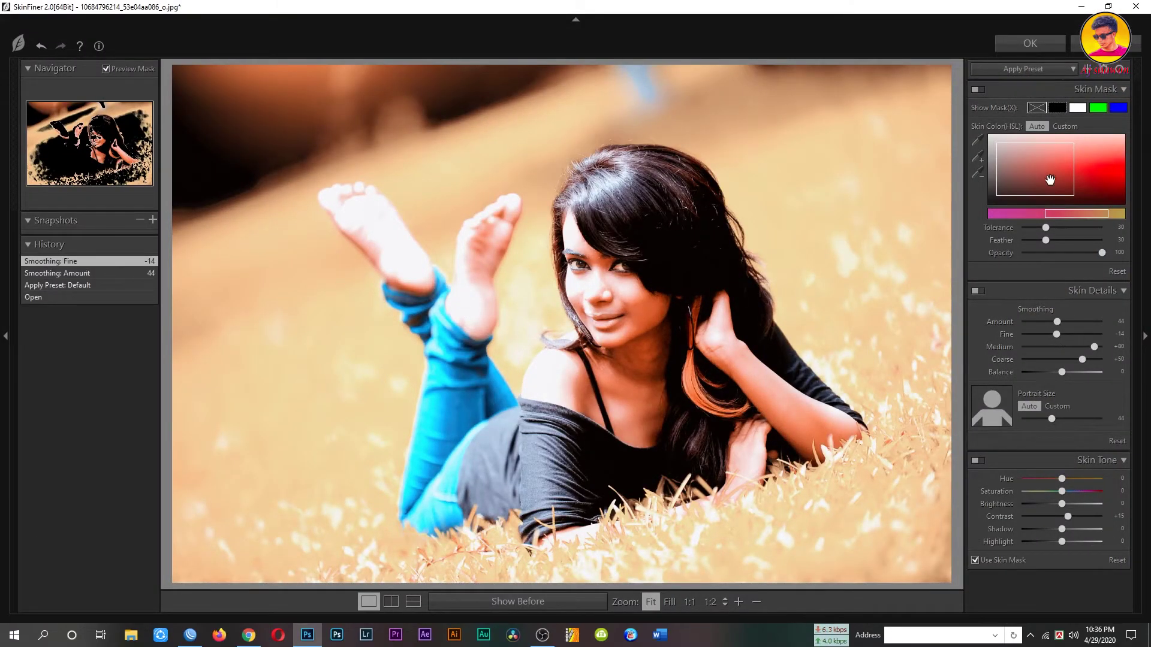
left_click_drag(1049, 180, 1065, 156)
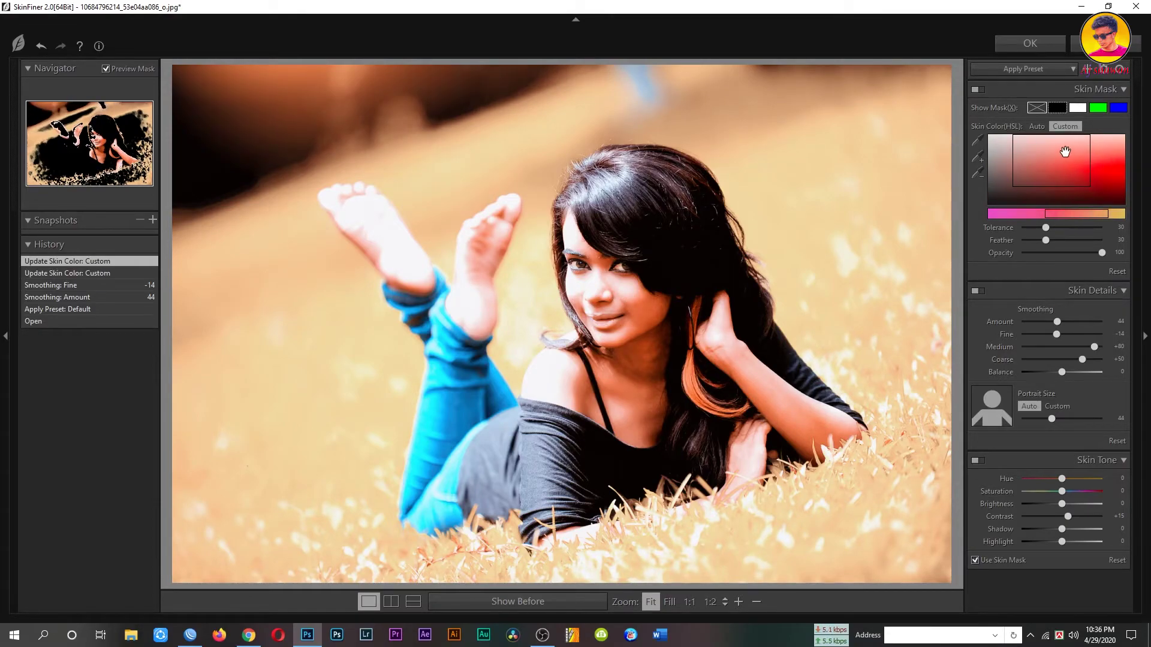
left_click_drag(1046, 240, 1063, 239)
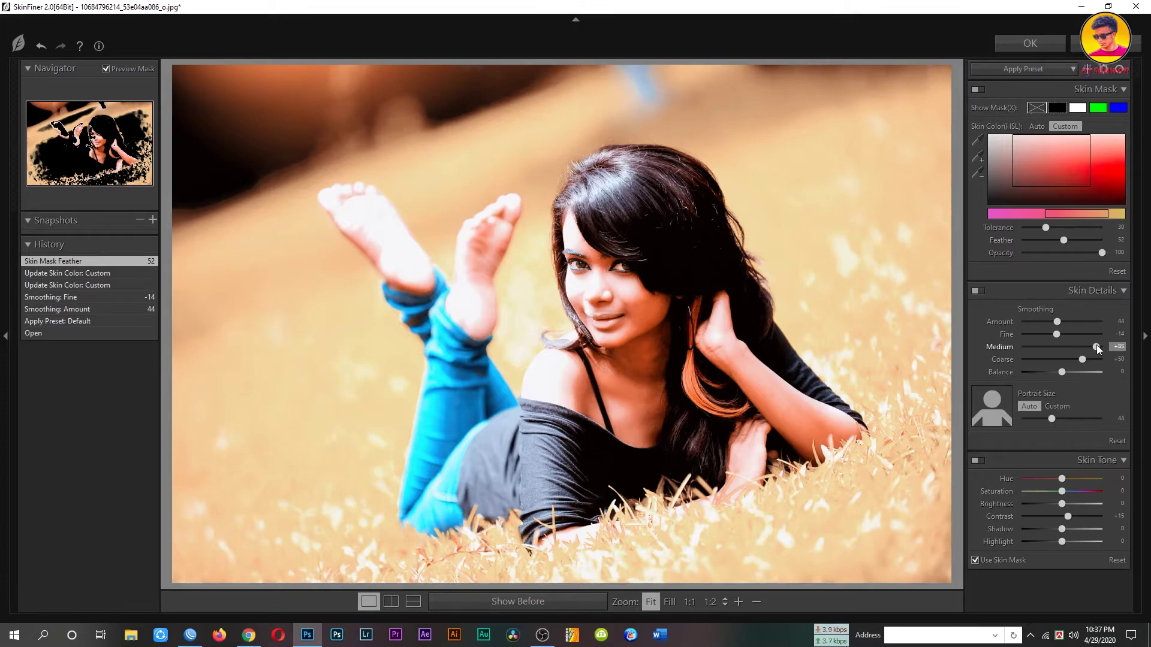
mouse_move(1082, 359)
left_mouse_down()
mouse_move(1094, 359)
mouse_move(1091, 346)
mouse_move(1063, 334)
left_mouse_up()
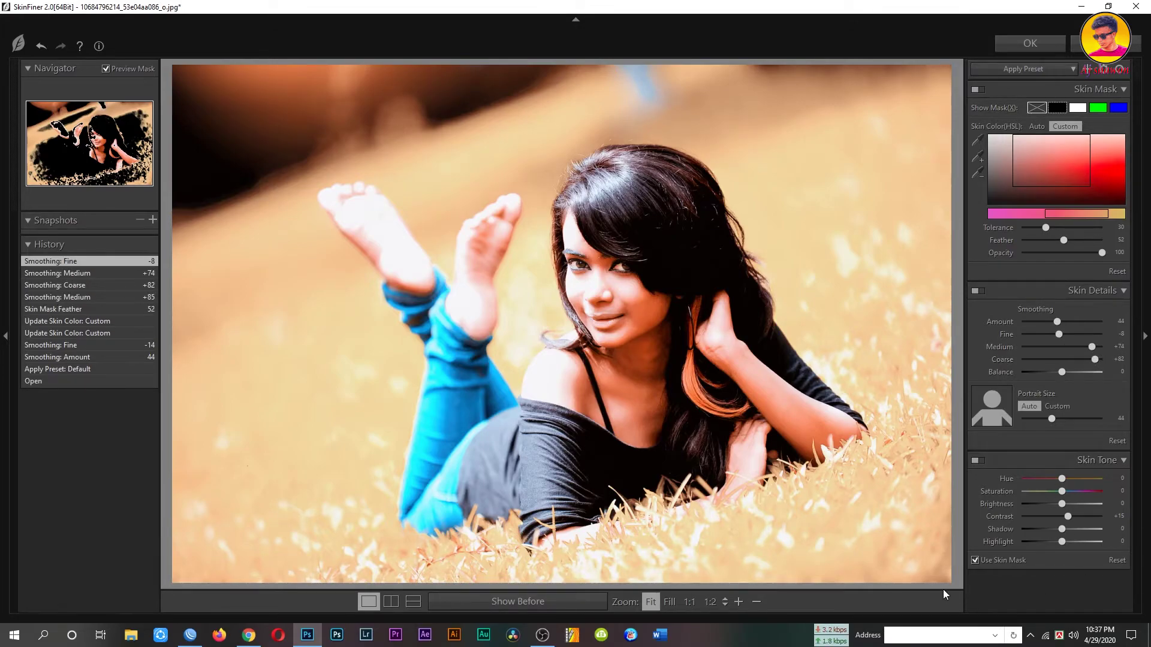
left_click(1057, 45)
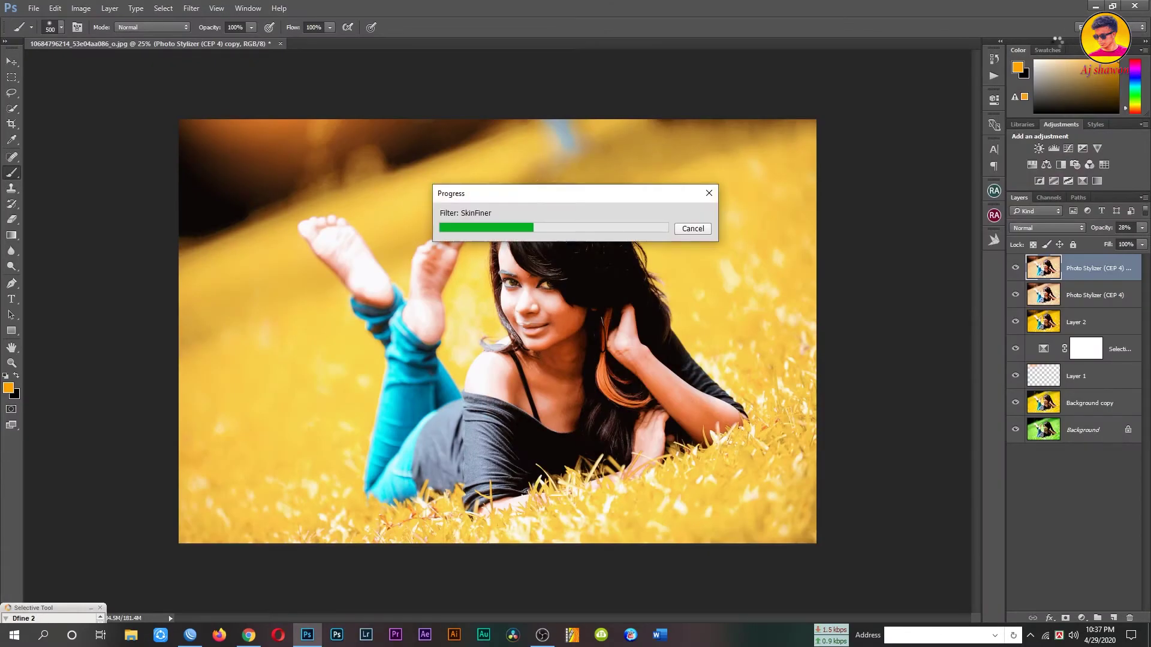
key("ctrl+0")
Add a Camera Raw post-crop vignette of amount -55 with the Color Priority style
key("ctrl+minus")
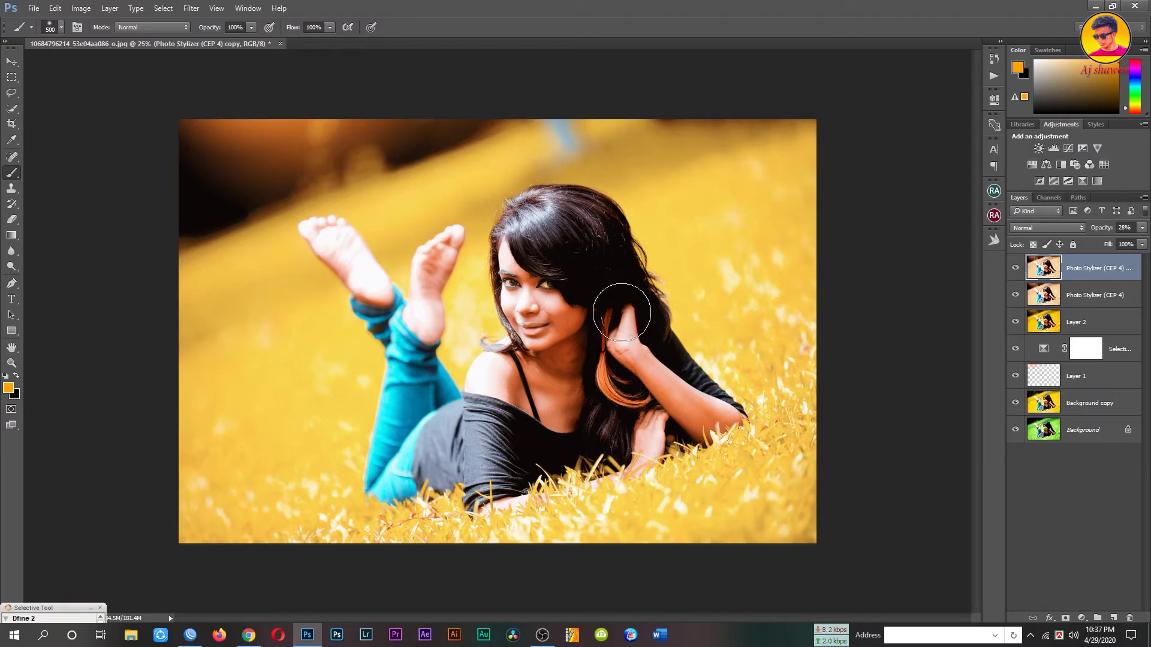
left_click(191, 8)
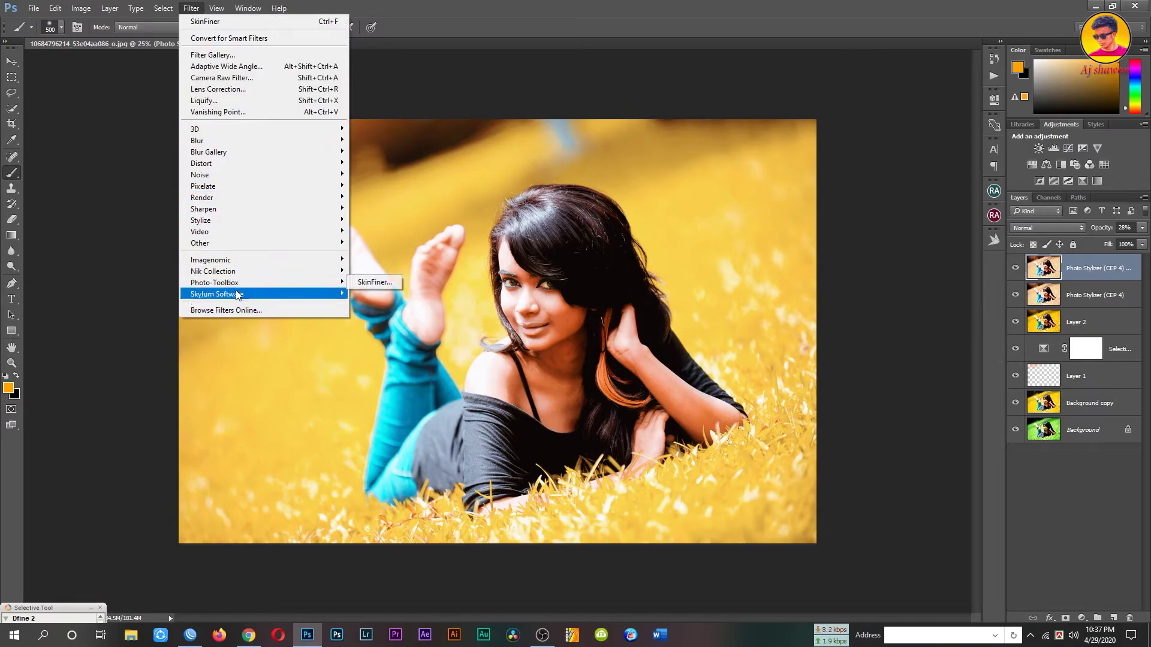
left_click(259, 80)
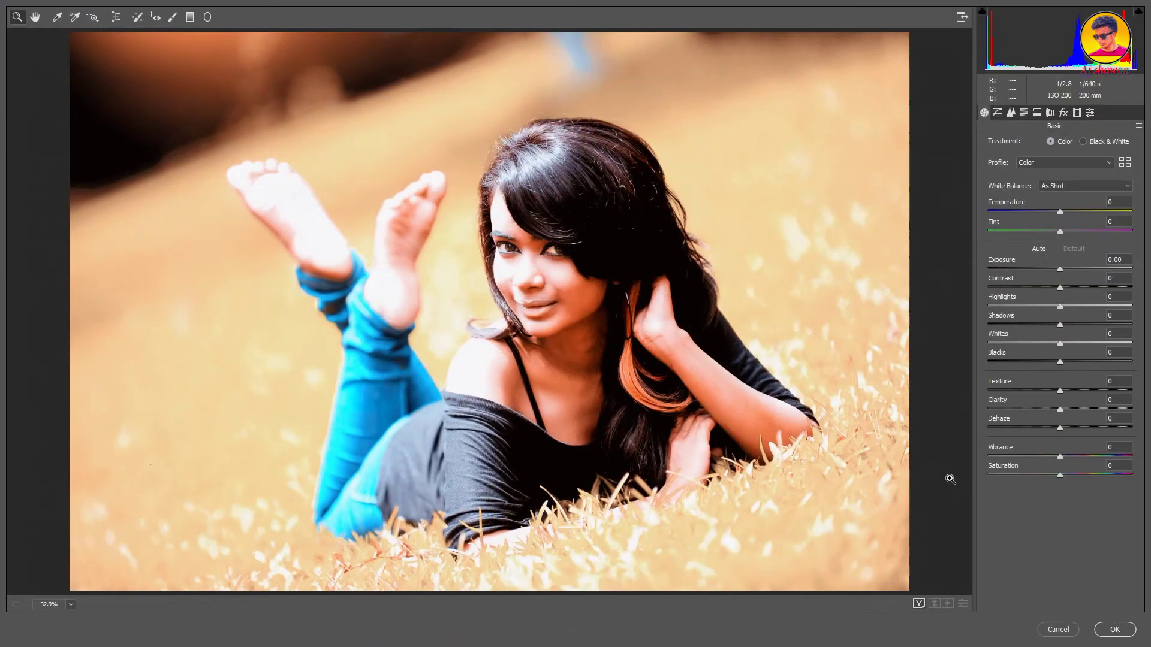
left_click(1063, 113)
mouse_move(1060, 269)
left_mouse_down()
mouse_move(1024, 269)
mouse_move(1065, 328)
left_mouse_up()
left_click(1070, 242)
left_click(1025, 265)
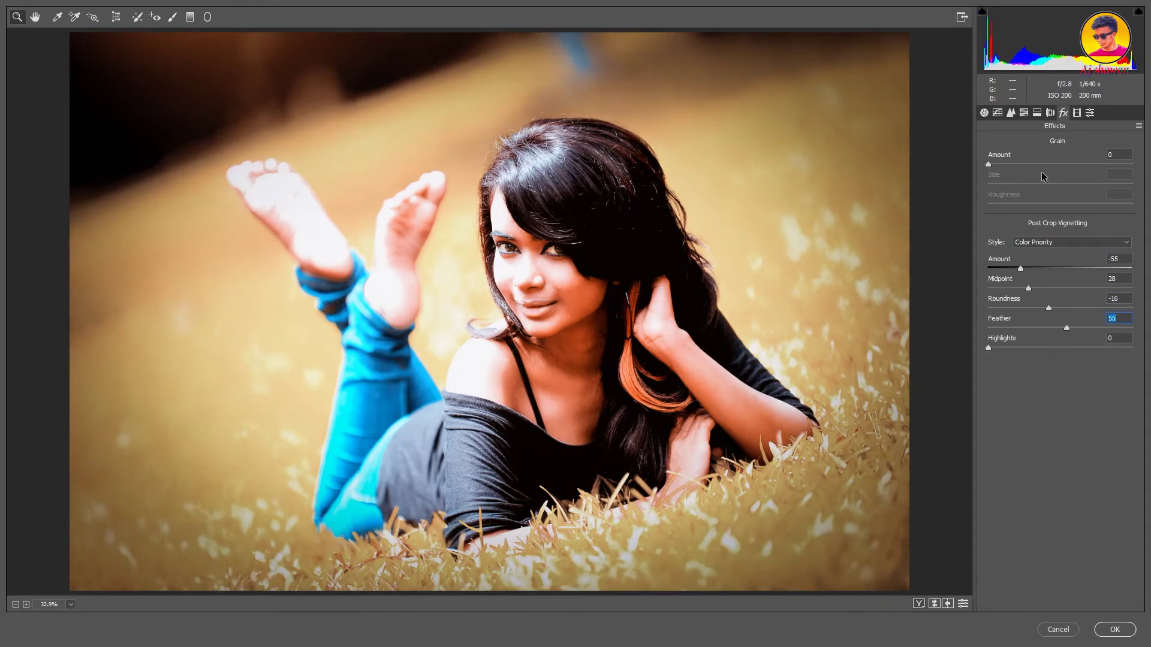
Set Camera Raw Highlights to +10 and apply the filter
left_click(984, 112)
left_click_drag(1059, 307, 1050, 305)
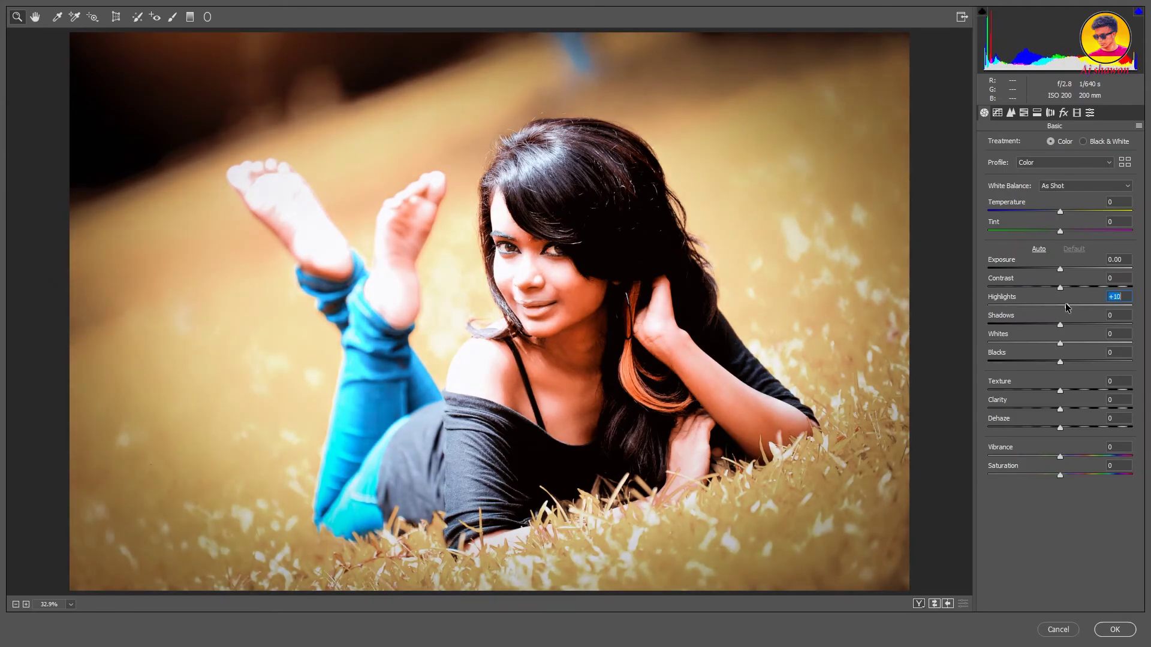
left_click(1114, 629)
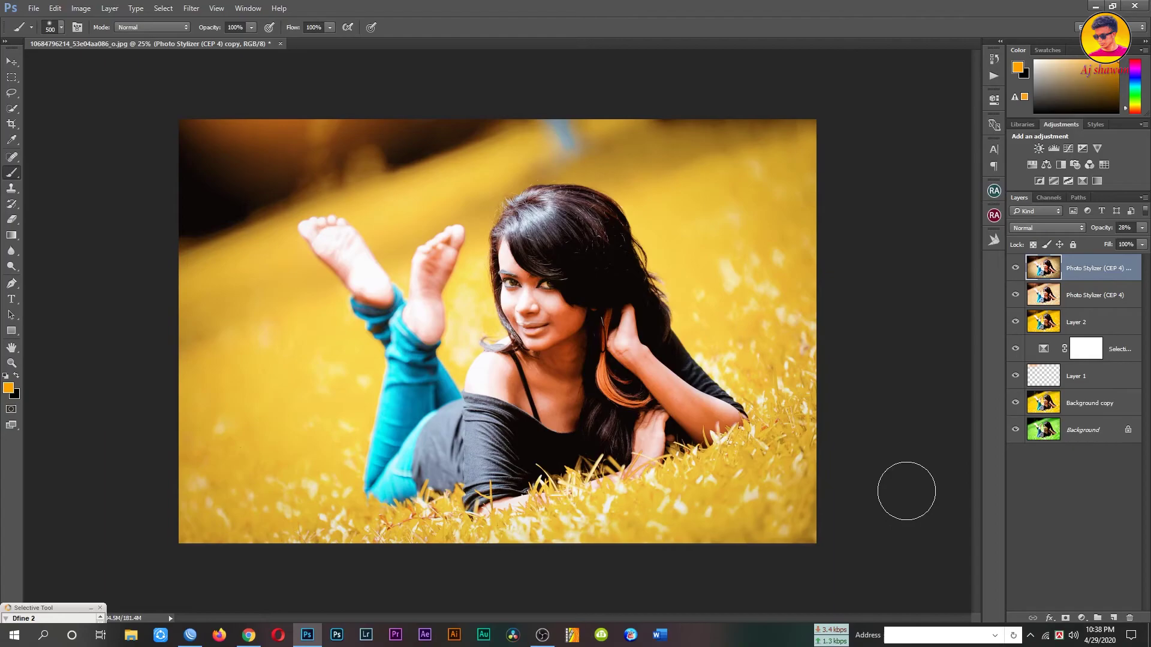
Hide the top stylized layer and add a Gradient Fill layer with Radial style
left_click(1016, 268)
left_click(1082, 618)
left_click(1065, 373)
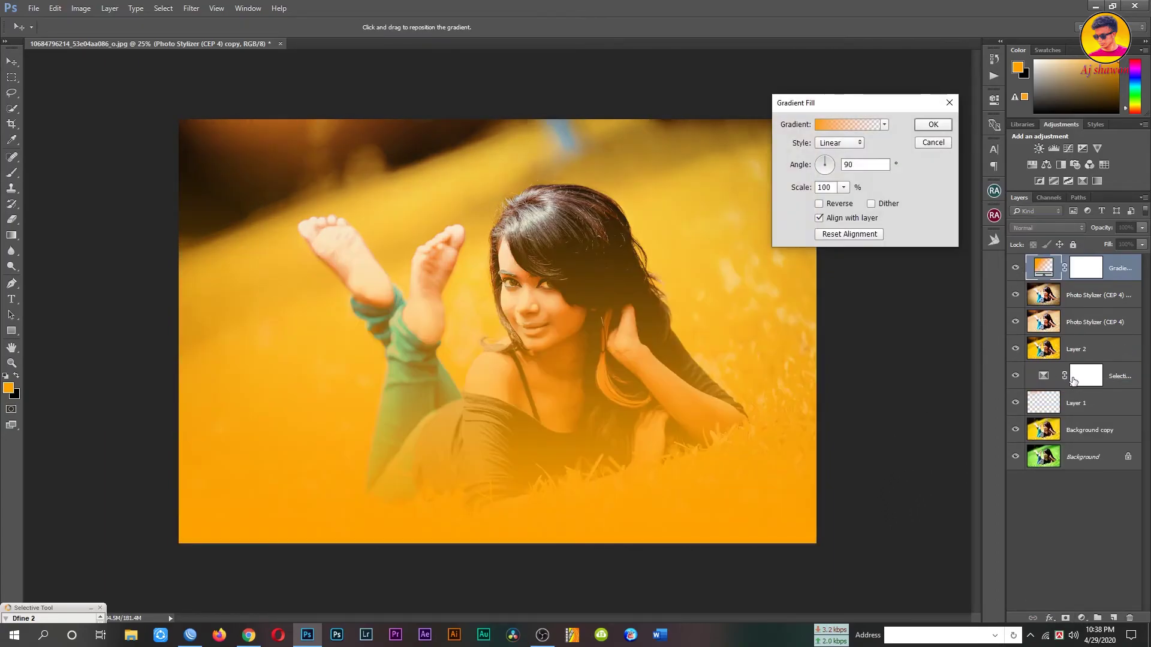
left_click(845, 144)
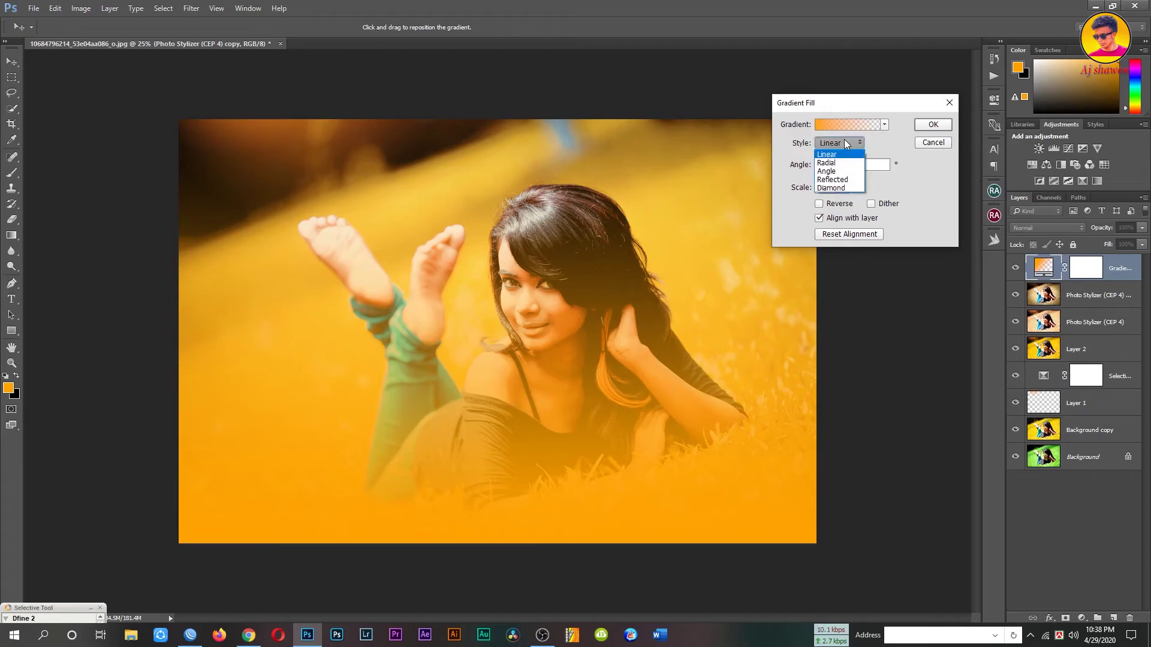
left_click(838, 172)
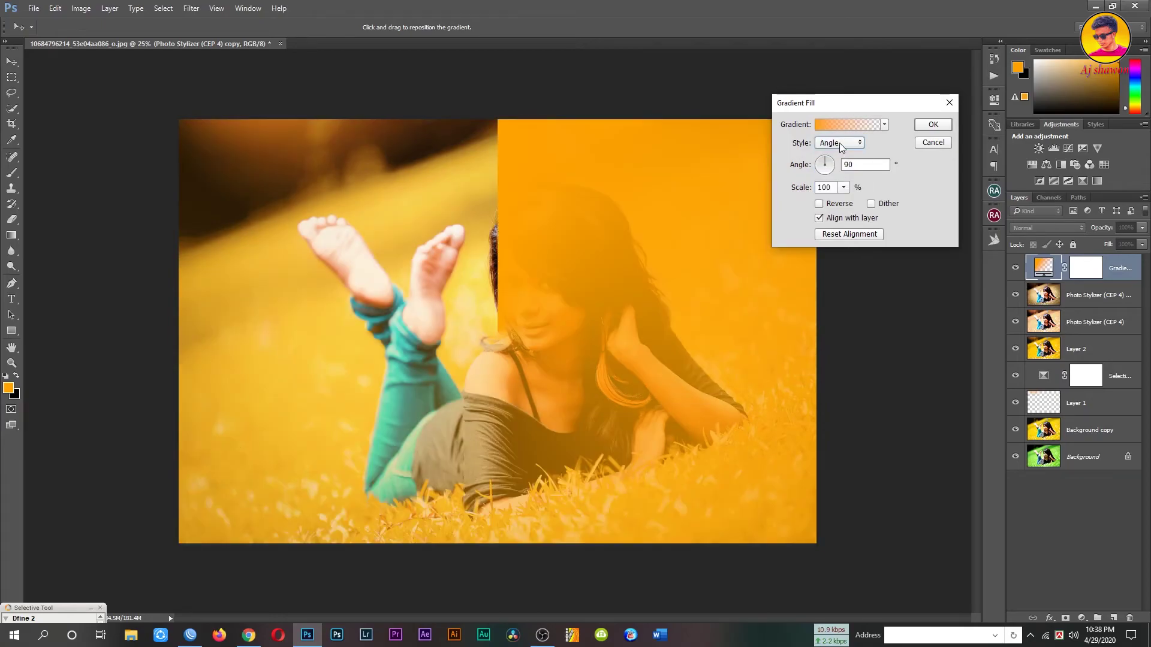
left_click(839, 143)
left_click(833, 163)
Reverse the radial gradient and scale it to 832% for a soft orange edge glow
left_click(819, 204)
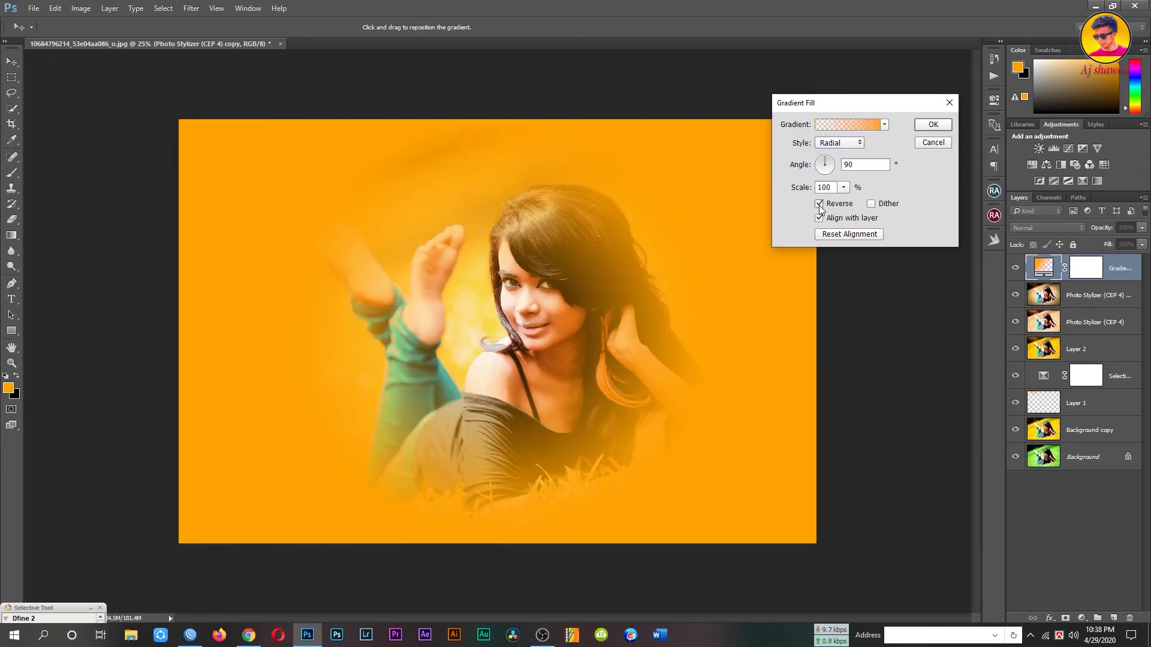
left_click(843, 187)
mouse_move(877, 201)
left_mouse_down()
mouse_move(826, 198)
mouse_move(887, 203)
left_mouse_up()
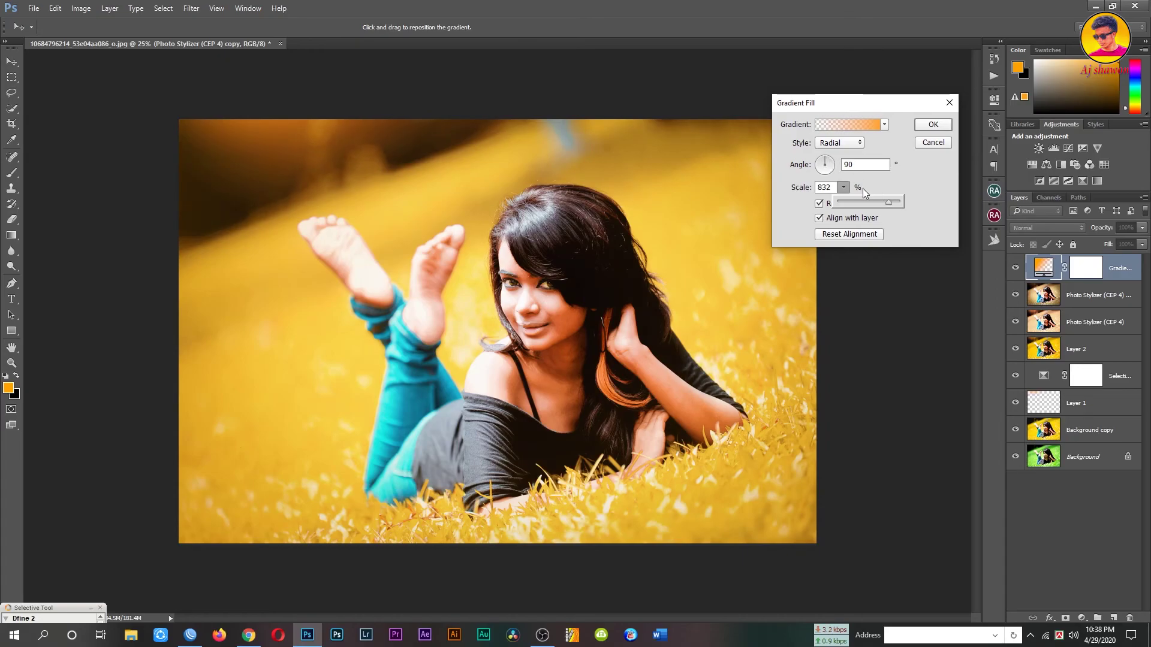
left_click(928, 128)
scroll(532, 316, "up", 1)
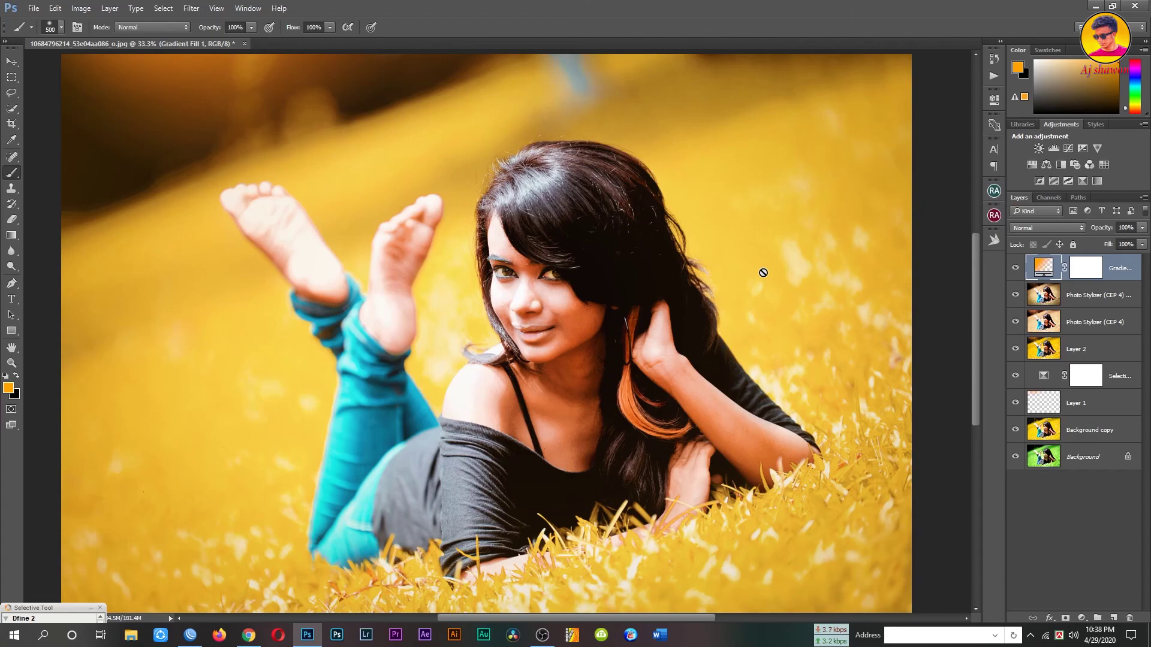
Merge the visible layers into one and toggle it to compare against the original green photo
key("ctrl+shift+e")
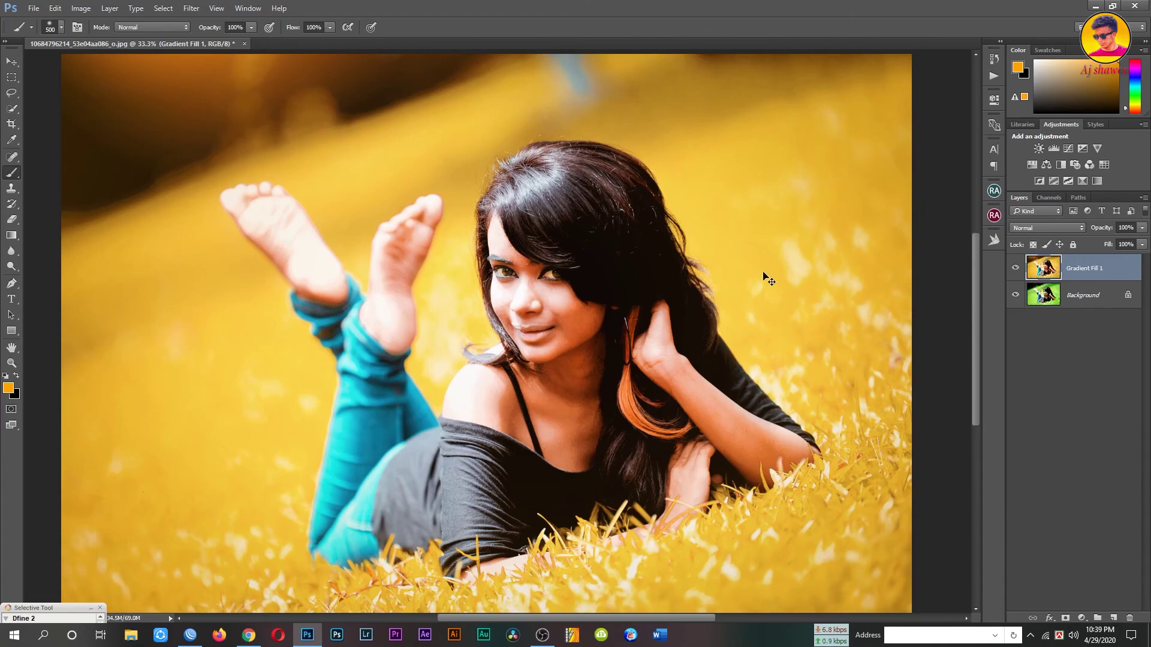
left_click(1016, 269)
left_click(1016, 269)
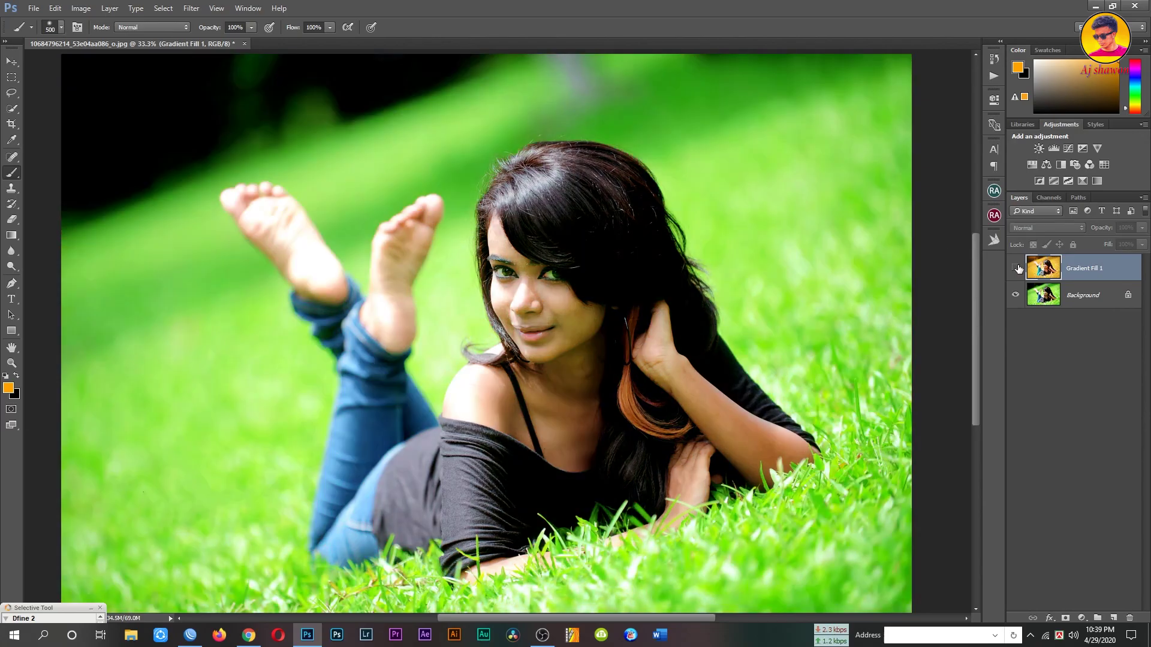
left_click(1016, 268)
left_click(1016, 268)
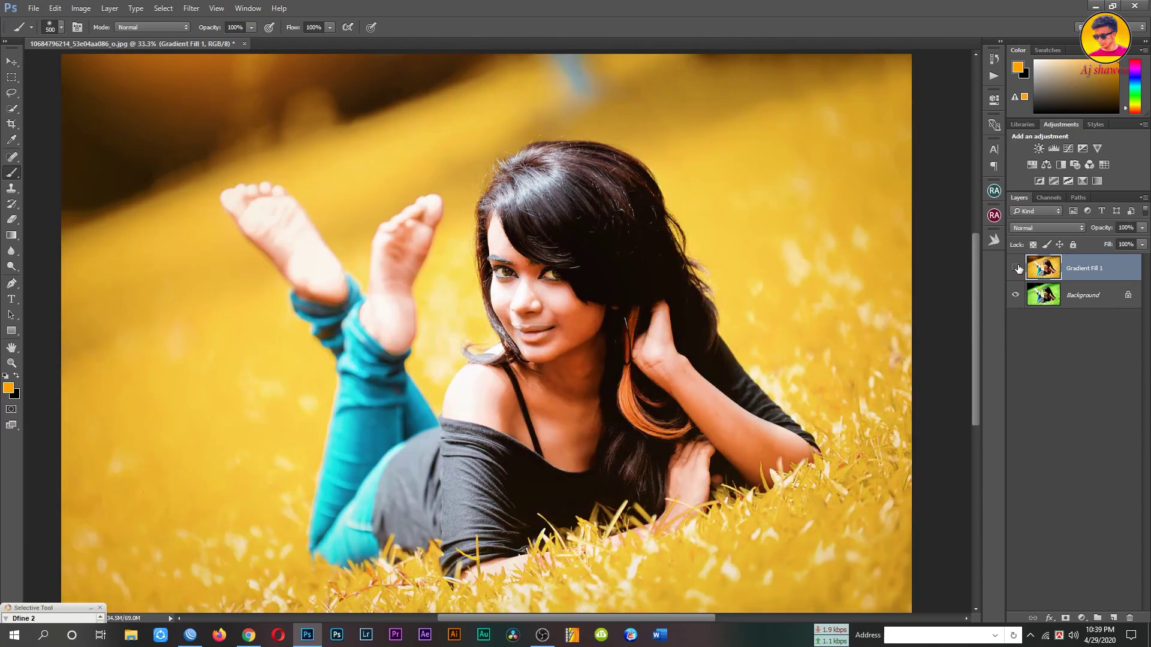
left_click(1016, 268)
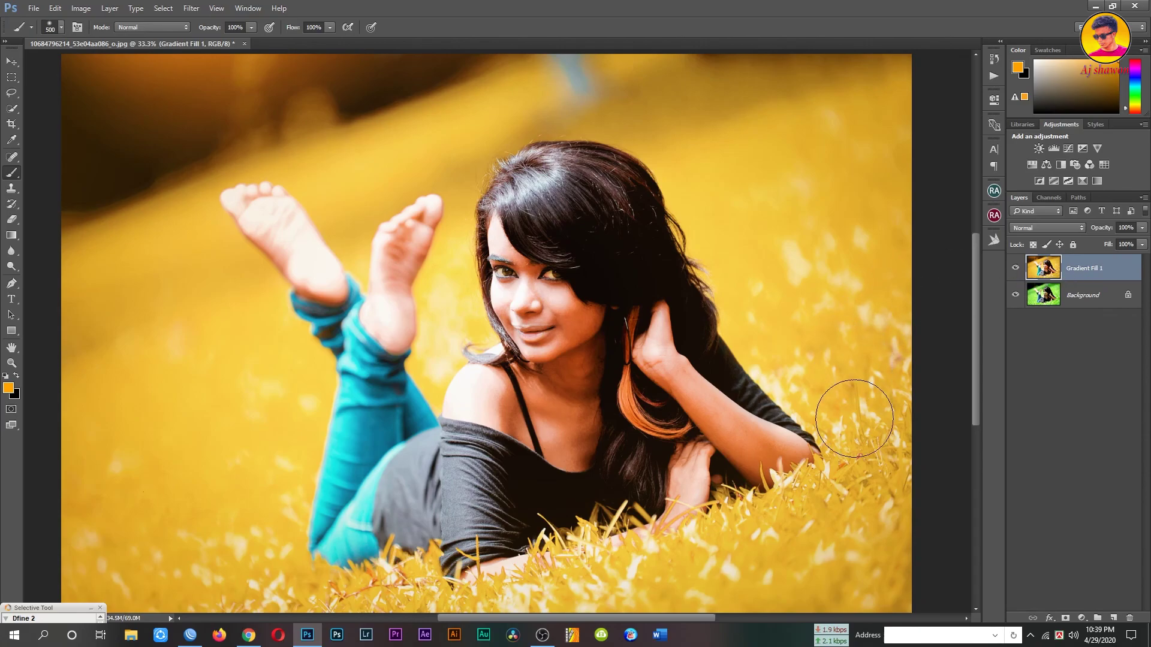